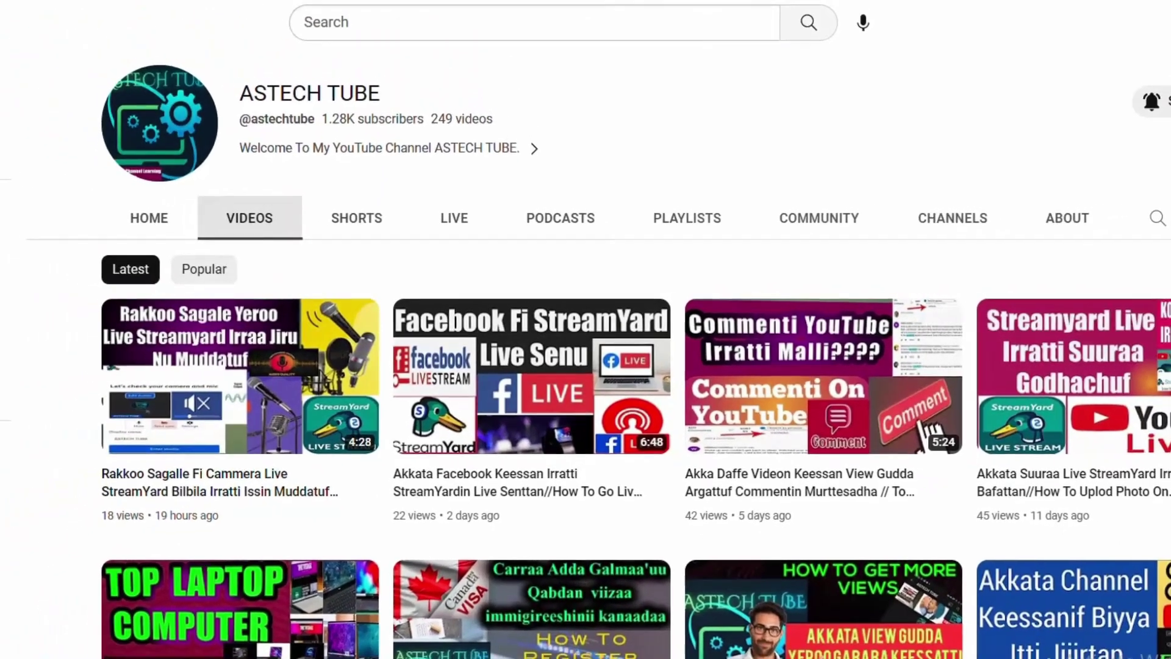
Step: Scroll through the ASTECH TUBE channel videos page, briefly checking the home feed
scroll(664, 390, down, 5)
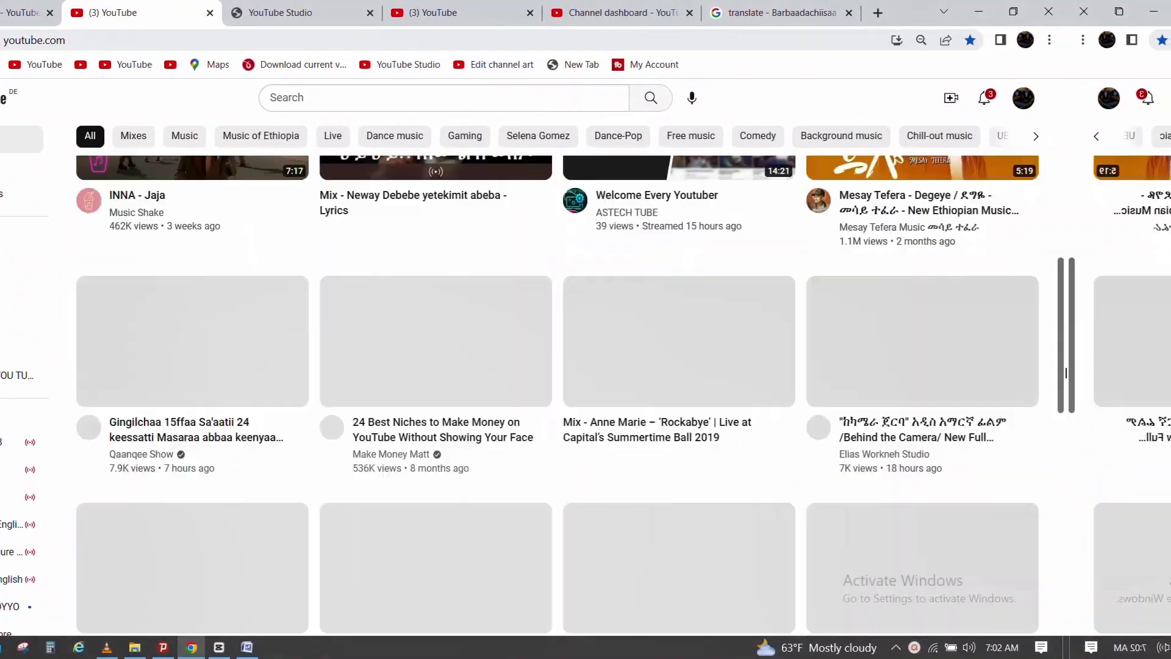
scroll(1067, 372, down, 5)
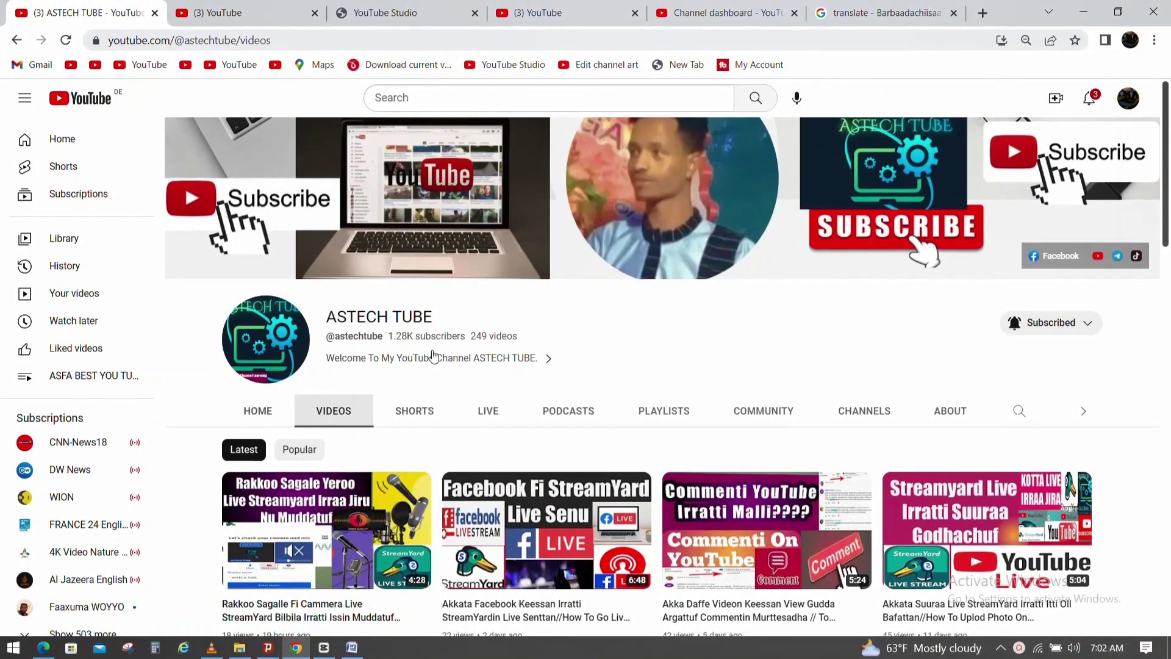
drag(1170, 261, 1170, 373)
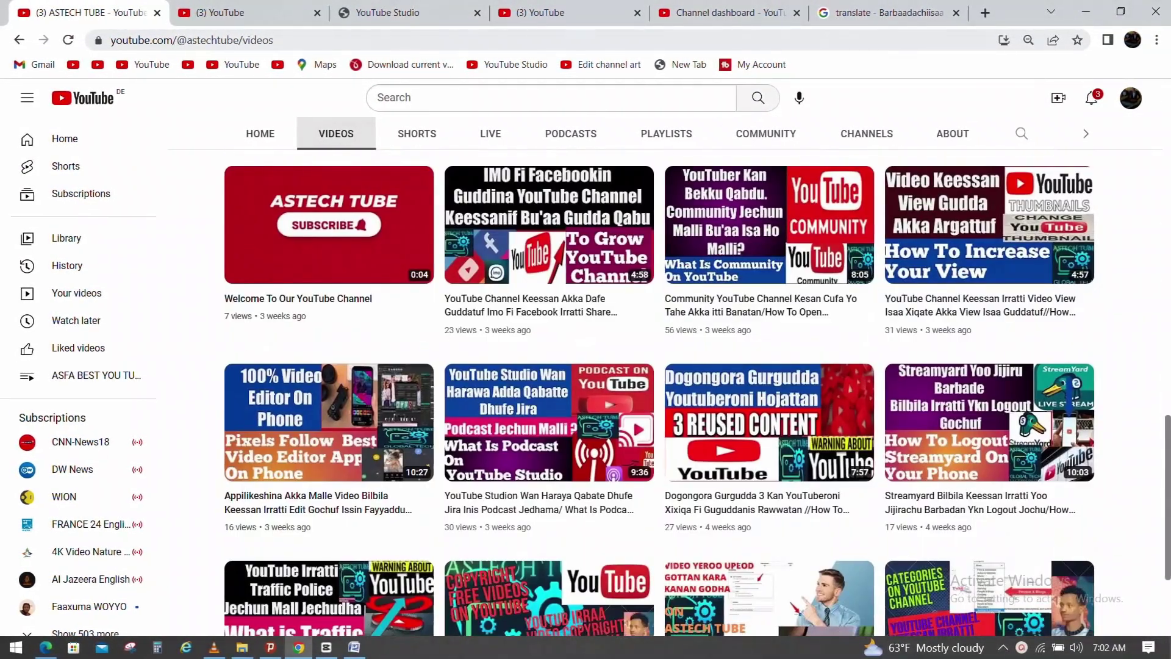
scroll(665, 390, up, 7)
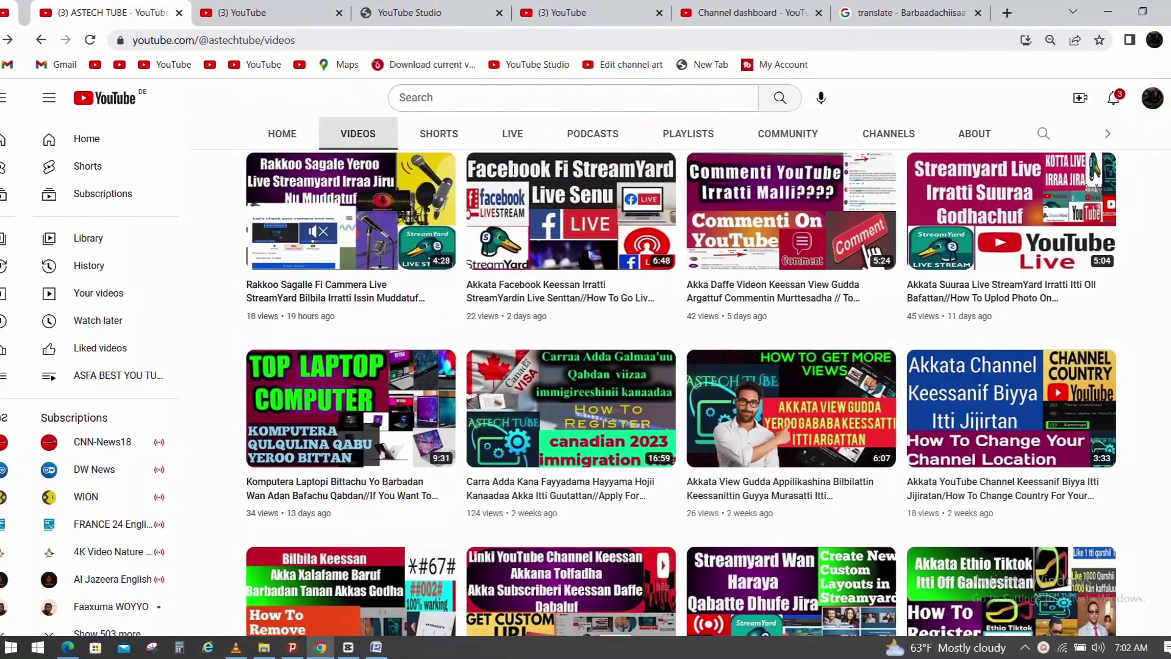
scroll(689, 391, up, 5)
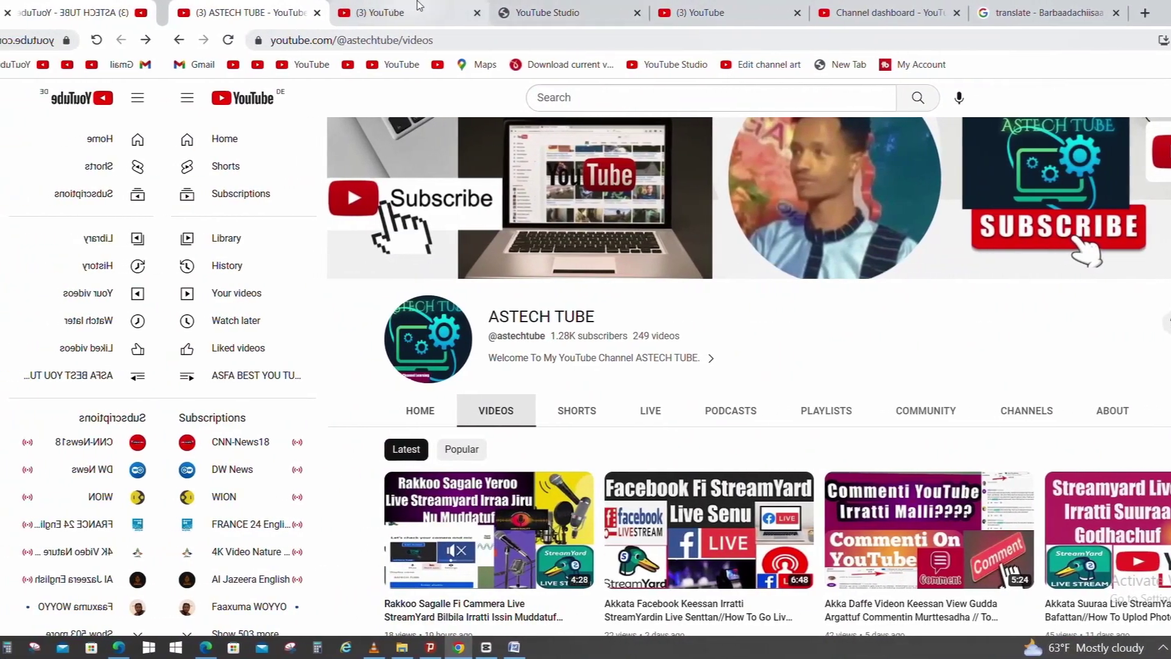
click(419, 5)
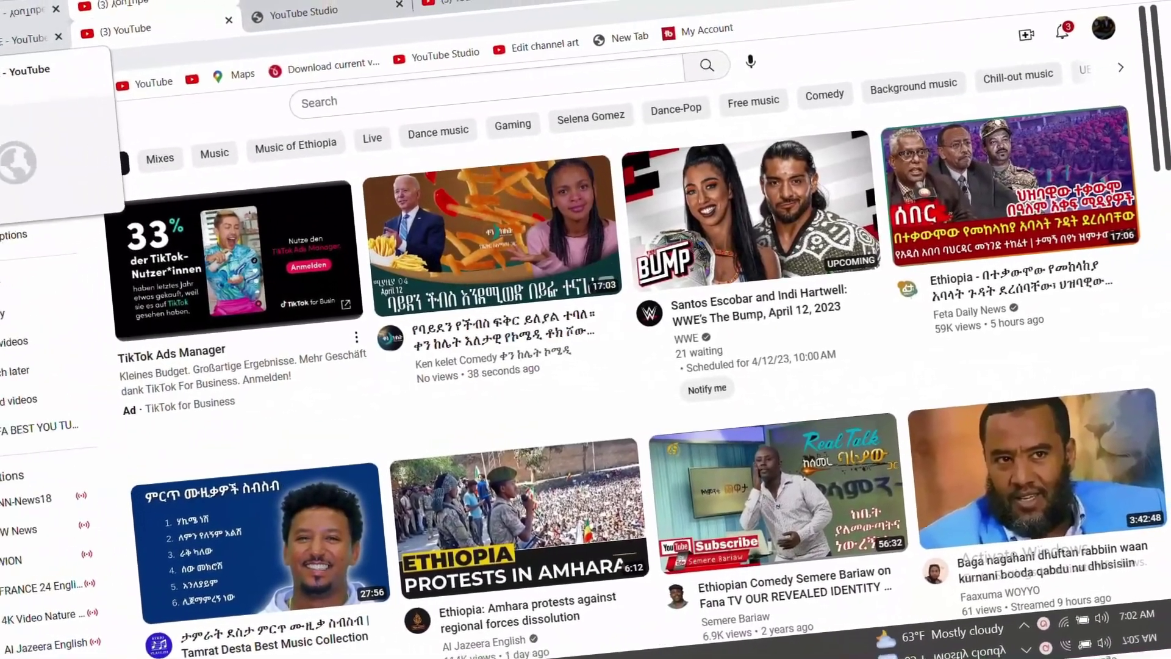
click(5, 23)
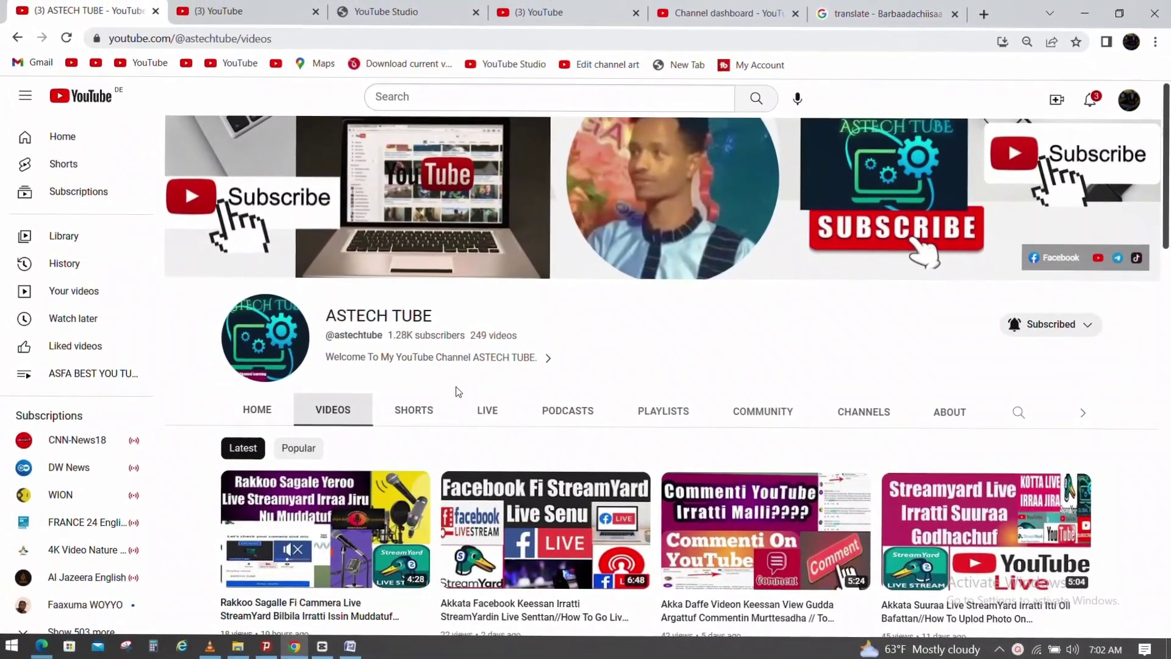
Step: Scroll further down the channel videos, then switch to the YouTube home feed
scroll(1165, 211, down, 5)
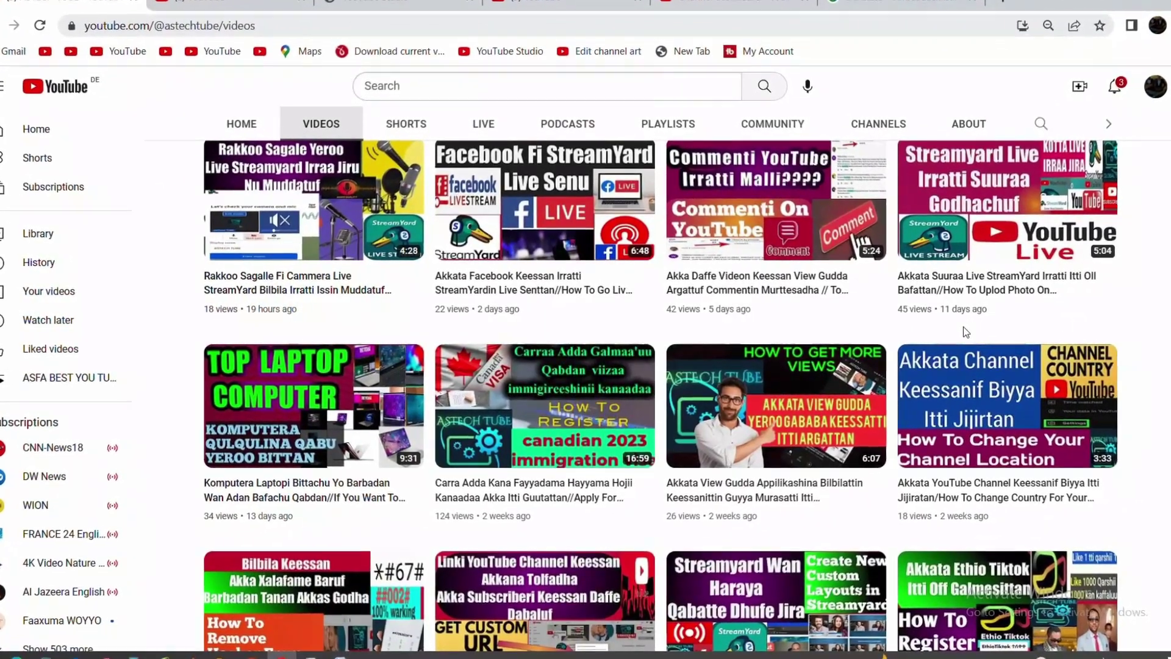
scroll(979, 332, down, 4)
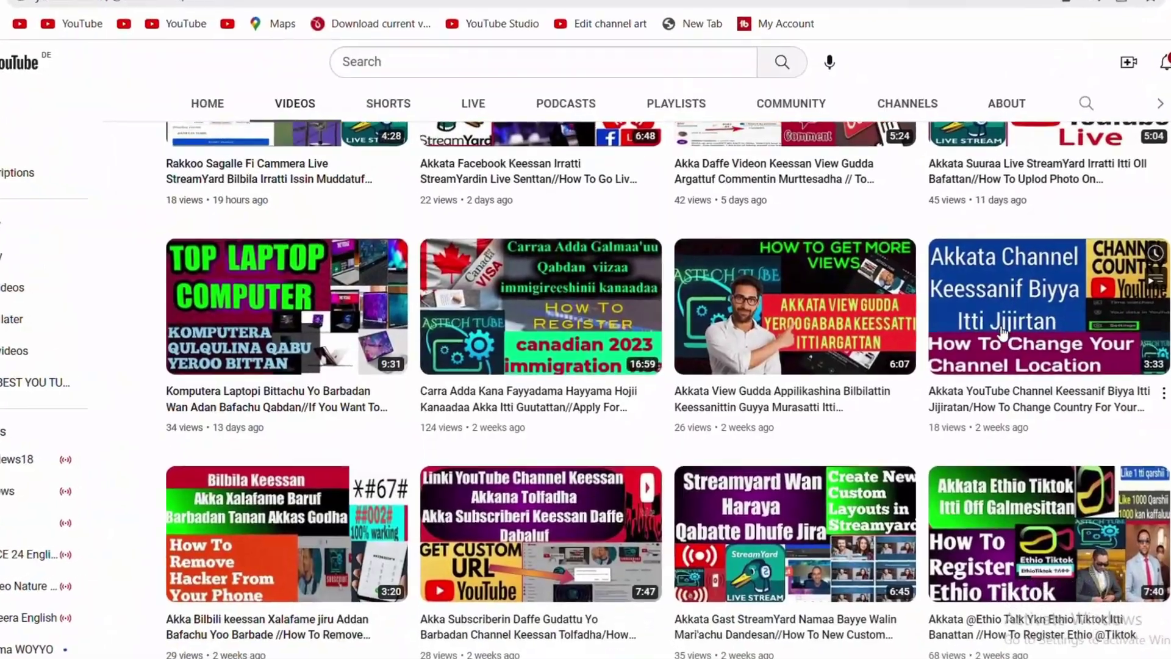
scroll(1061, 332, down, 5)
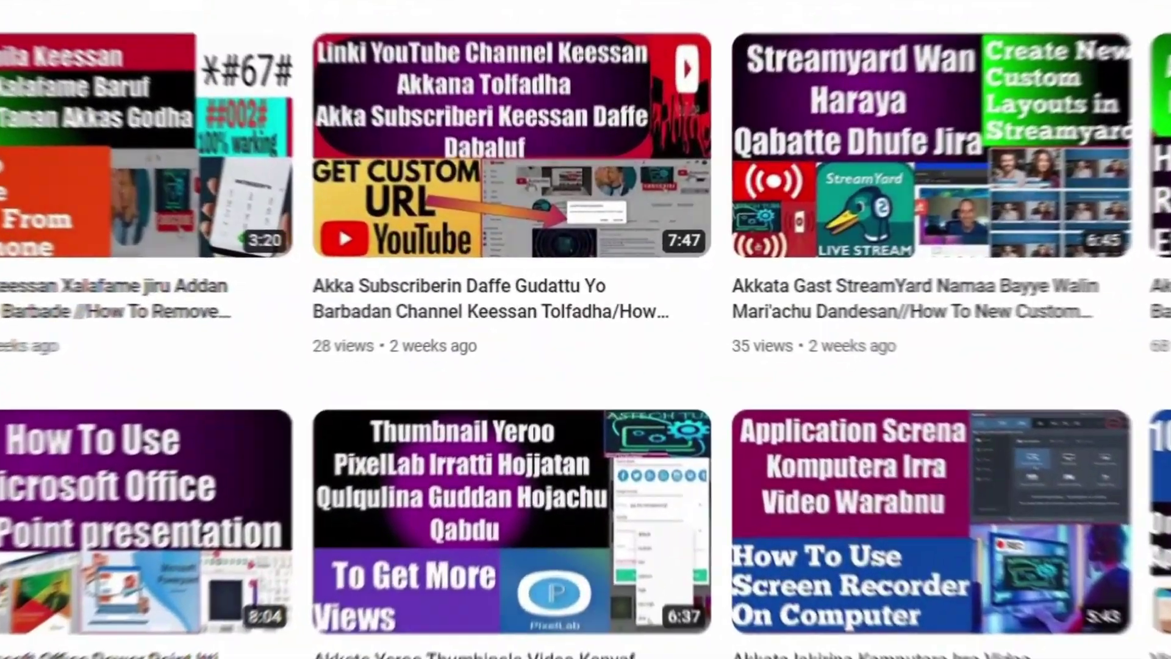
scroll(1072, 378, down, 3)
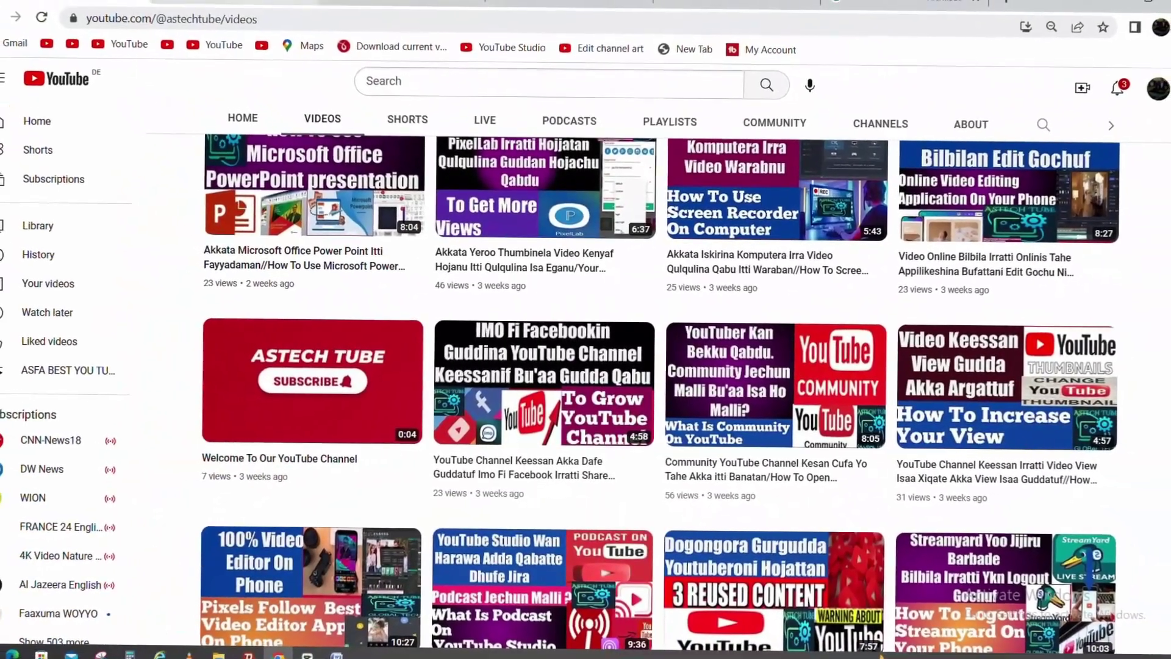
click(31, 47)
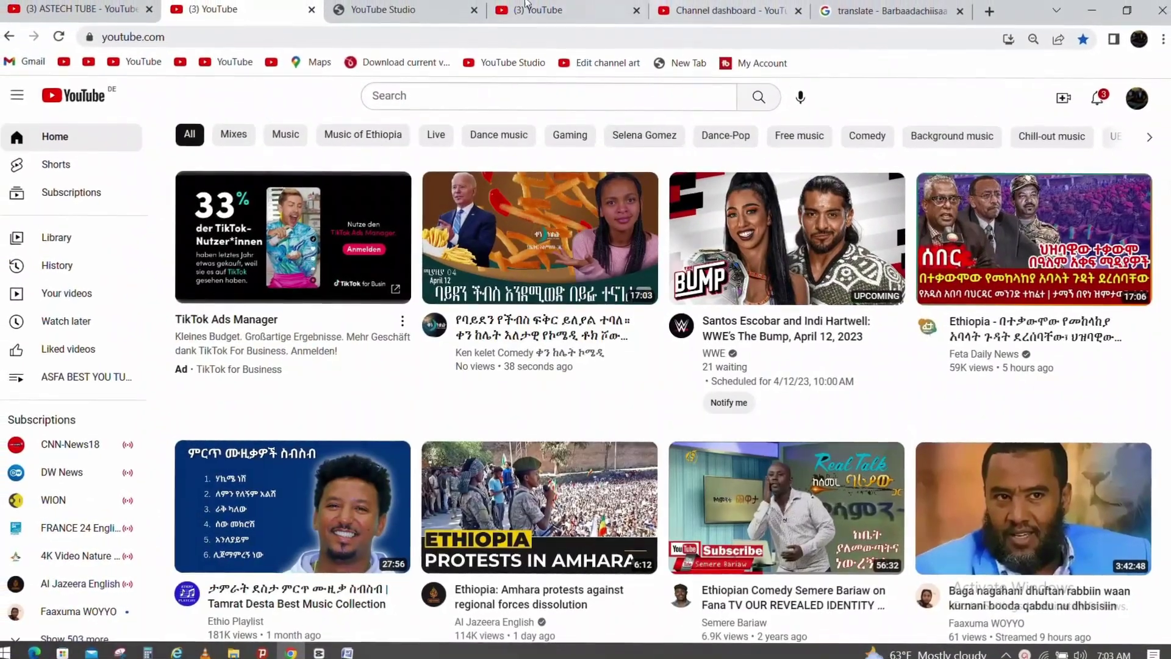
click(582, 332)
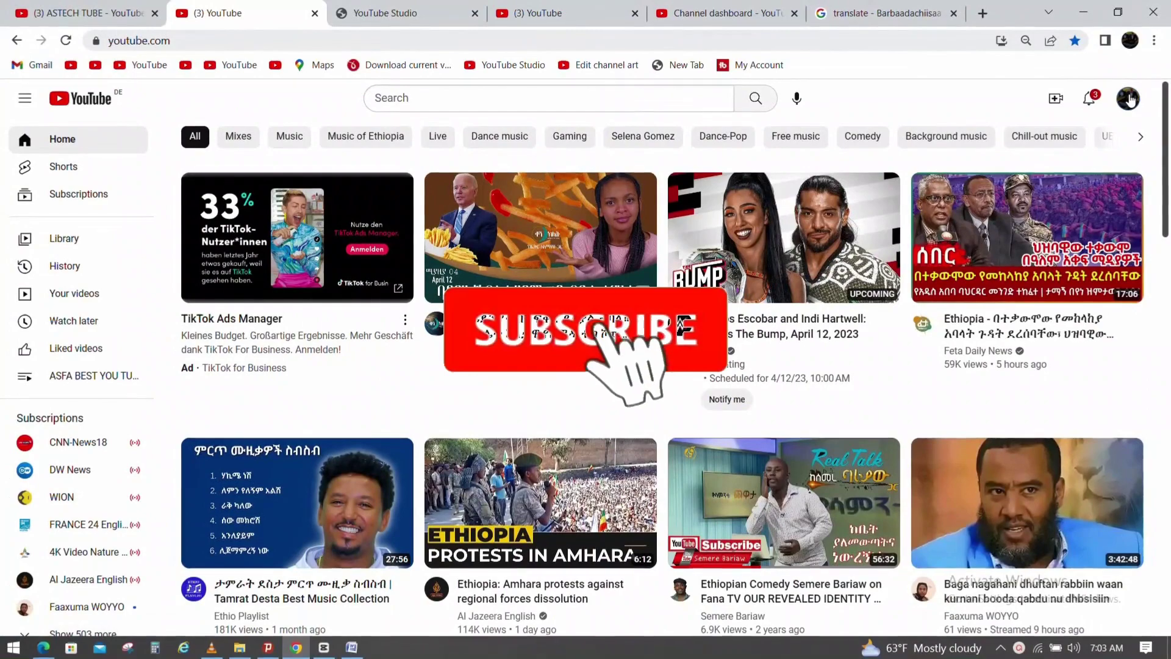
Step: Open the account menu from the top-right avatar, with the screen magnifier turned on
click(1092, 98)
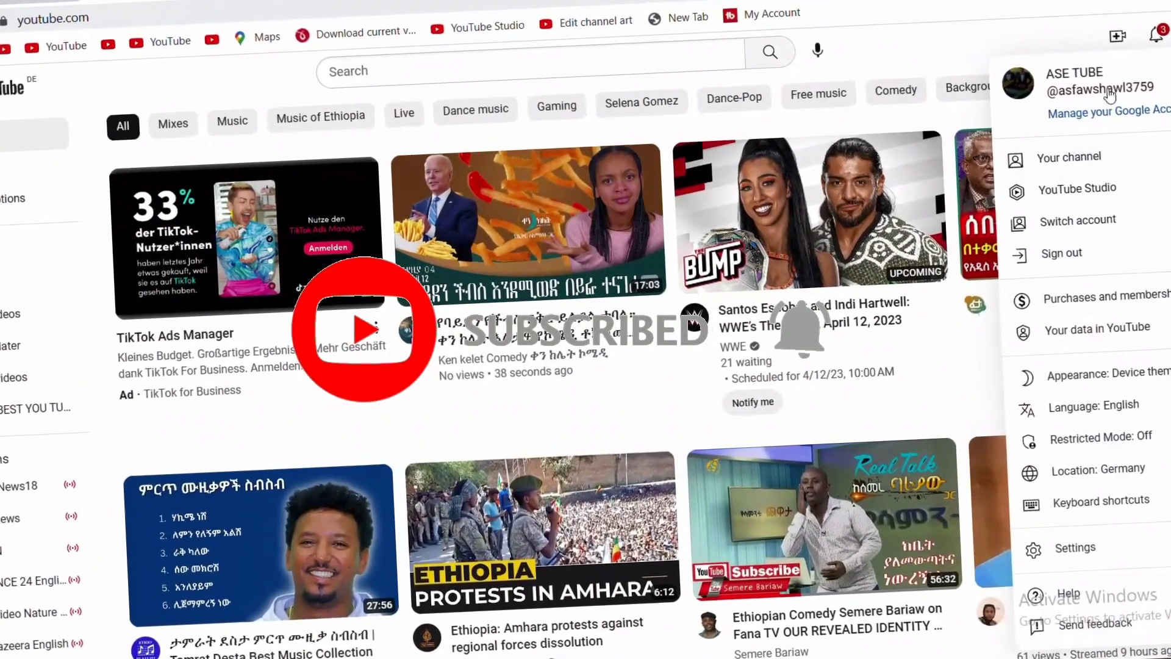
key(Escape)
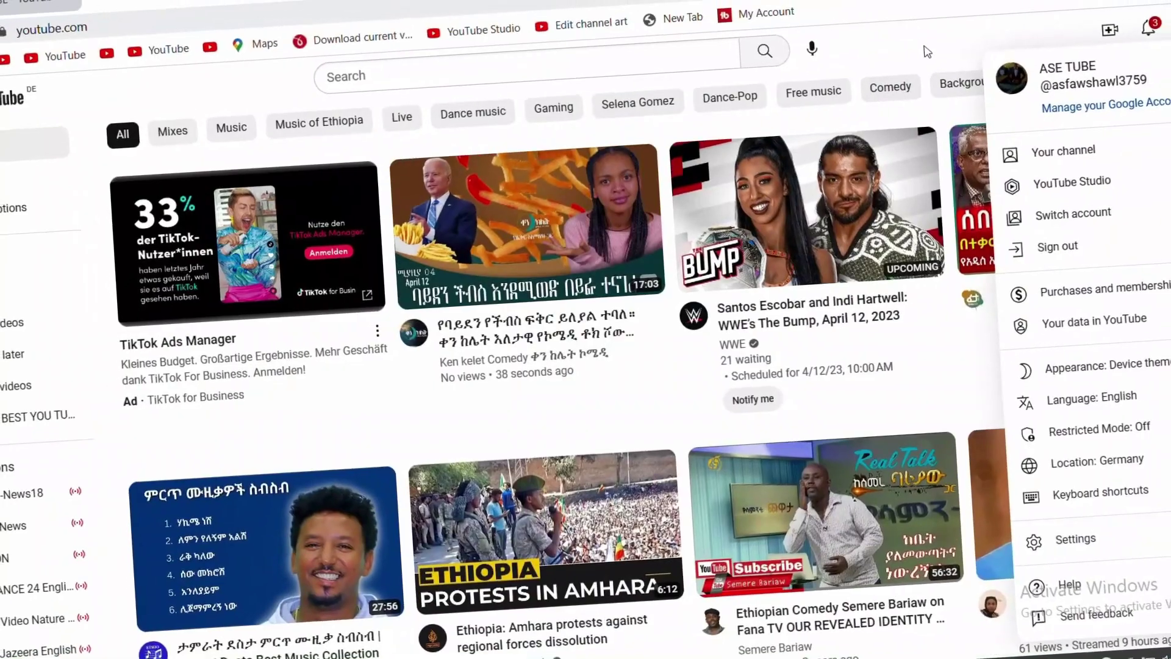
click(928, 52)
scroll(586, 366, down, 5)
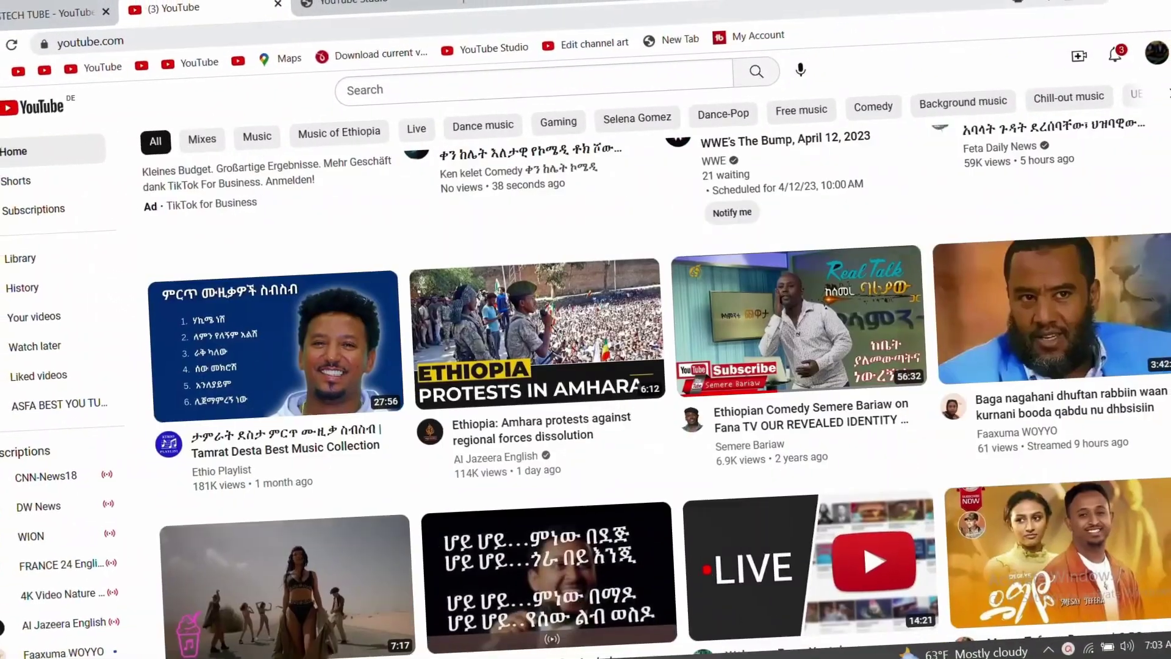
scroll(586, 366, up, 5)
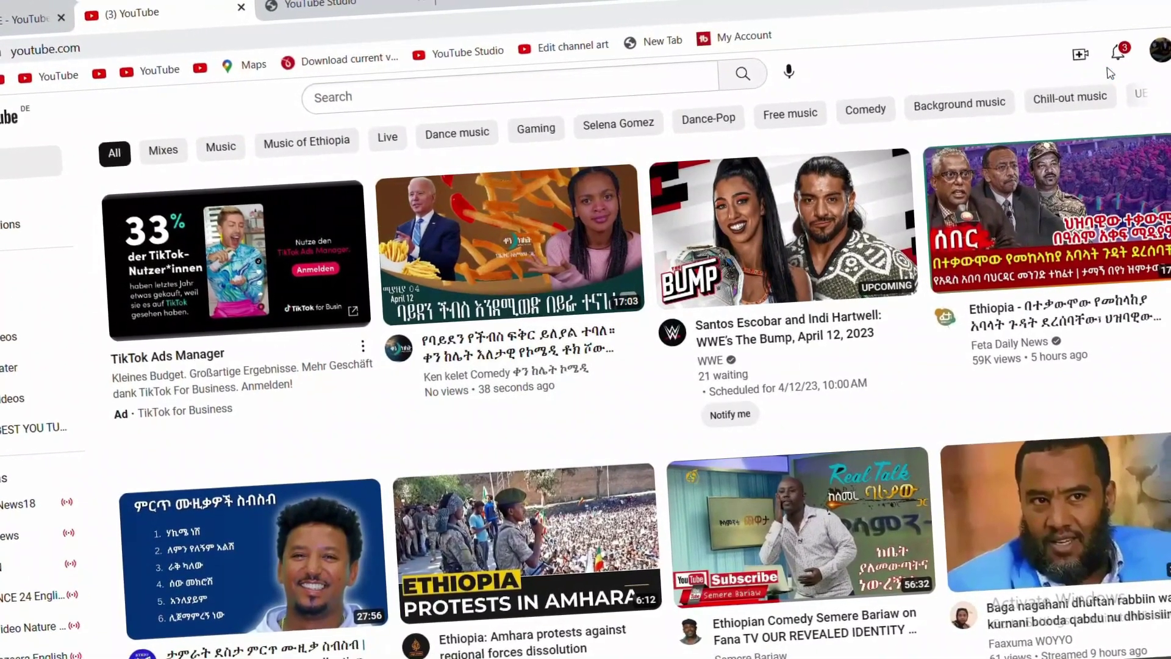
key(super+plus)
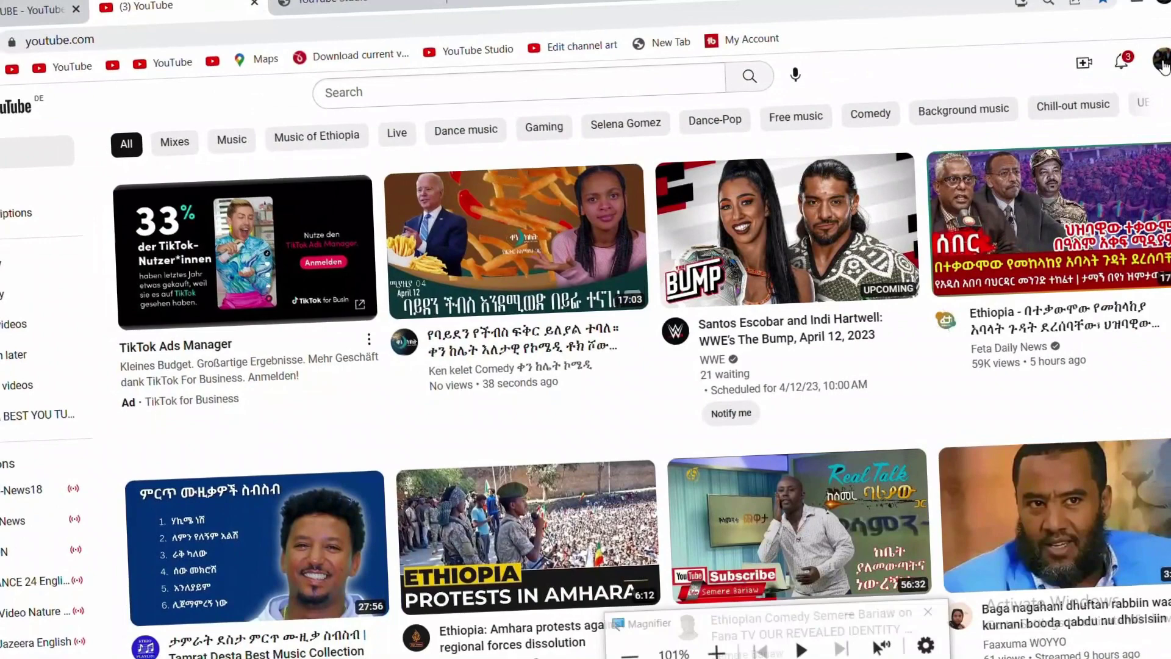
click(1161, 61)
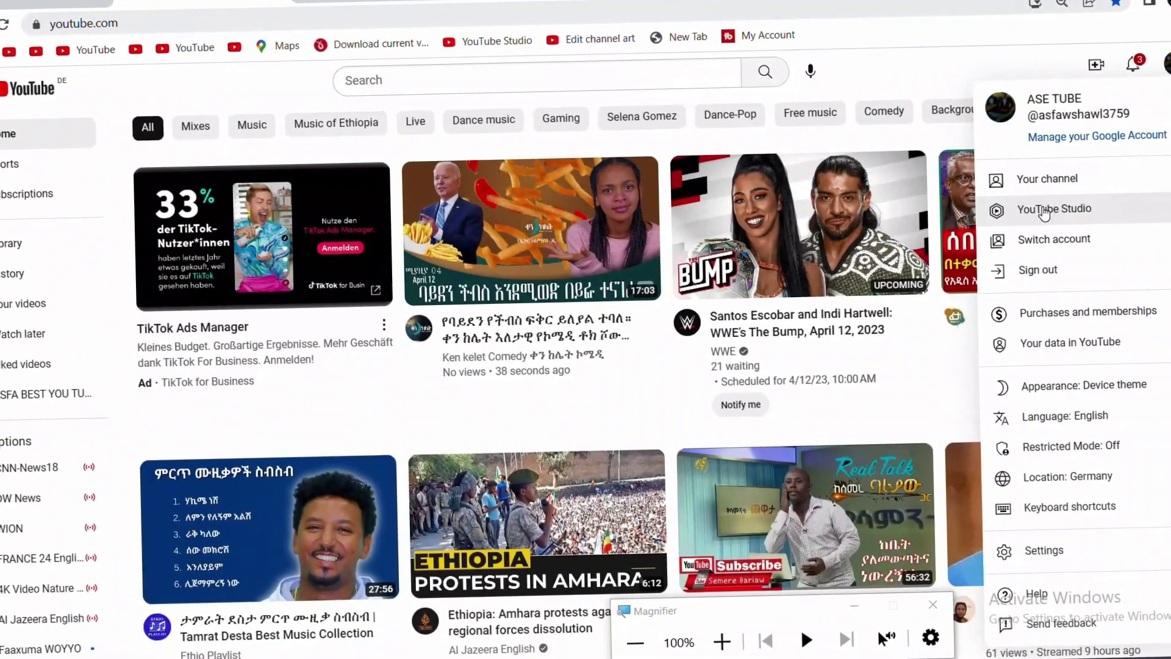
Step: Go to YouTube Studio from the account menu, zooming the screen to 200% and back to 100%
click(1045, 212)
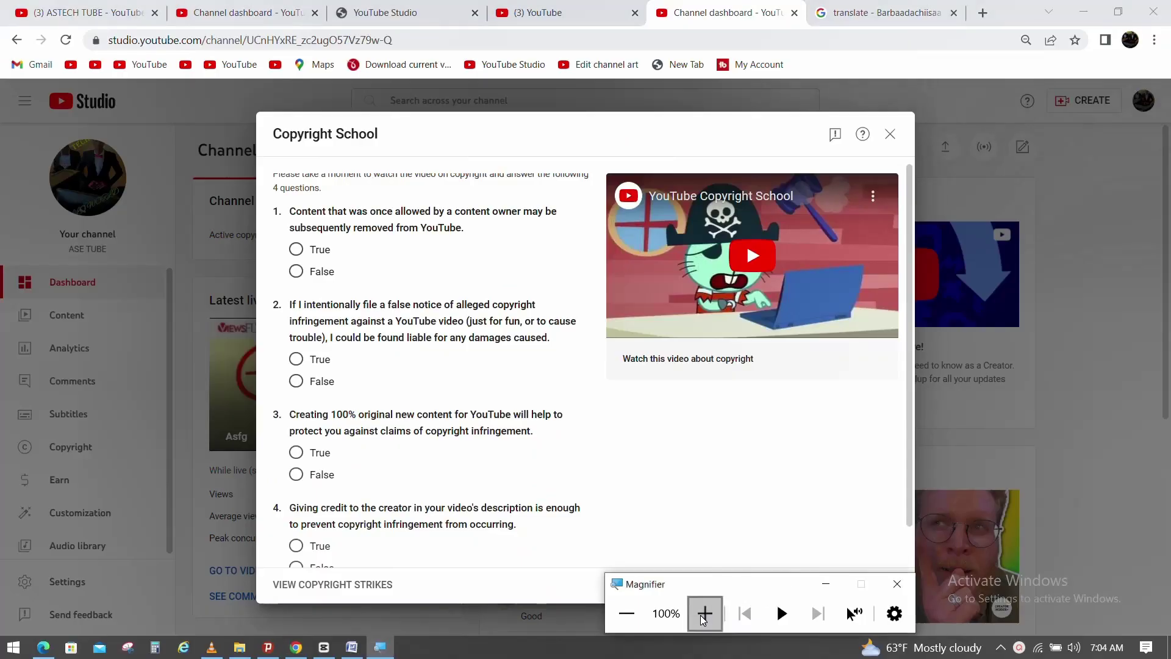
click(705, 614)
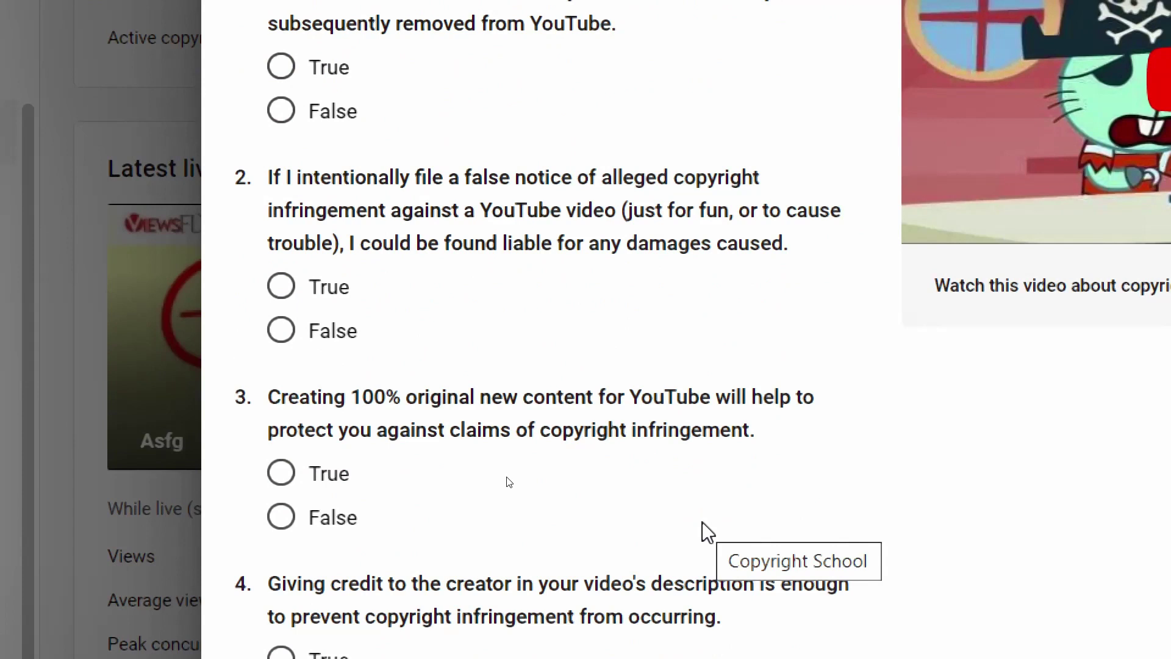
key(super+minus)
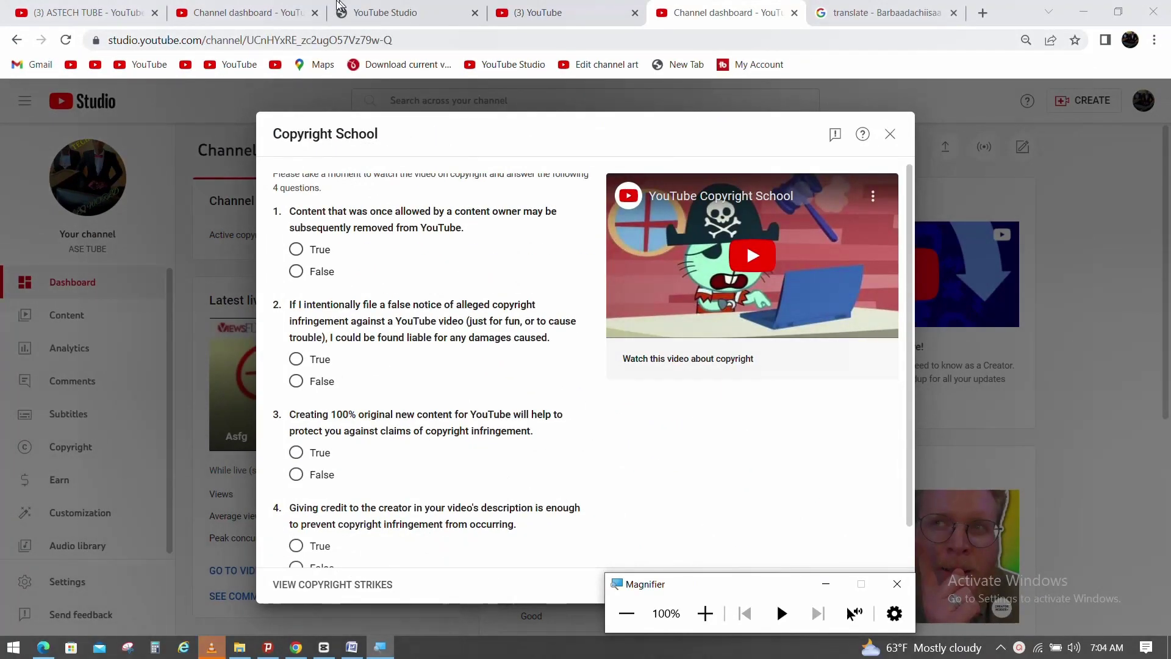
click(341, 8)
Step: Start Copyright School from the strike notice, after moving the magnifier toolbar aside
click(279, 10)
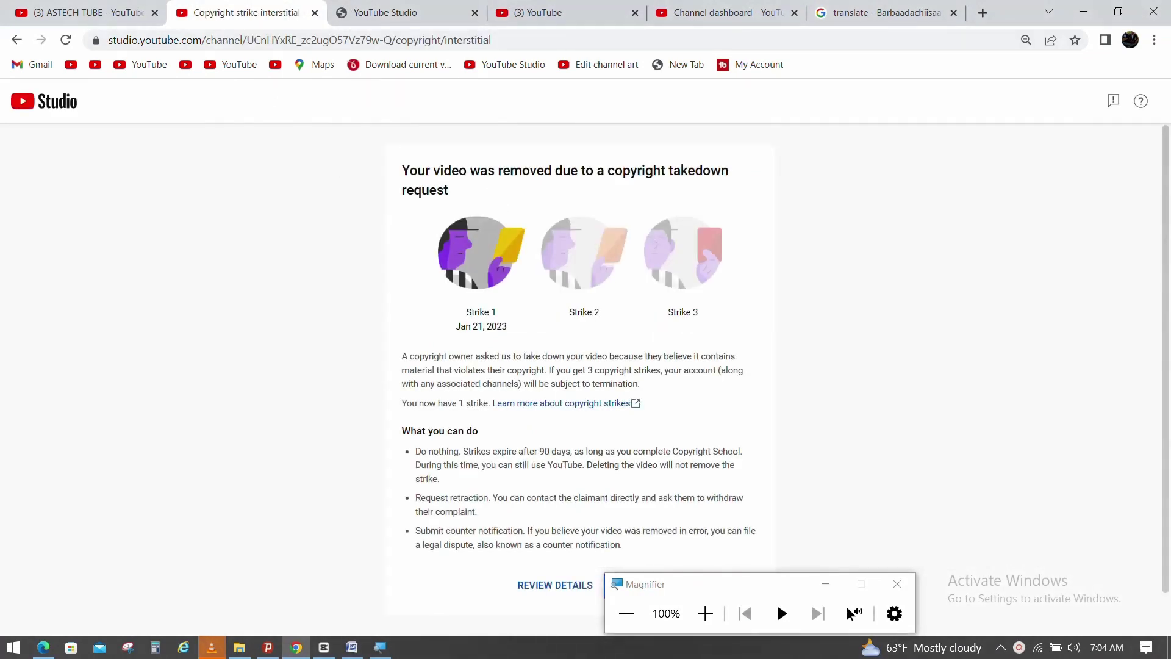
click(827, 583)
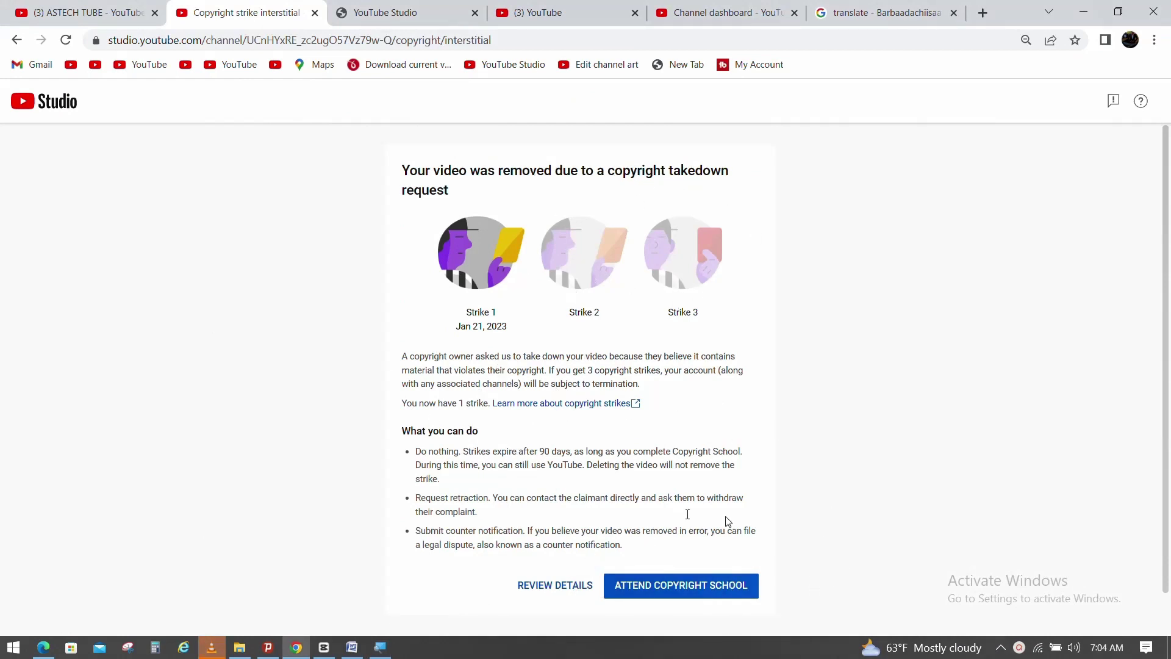
click(672, 588)
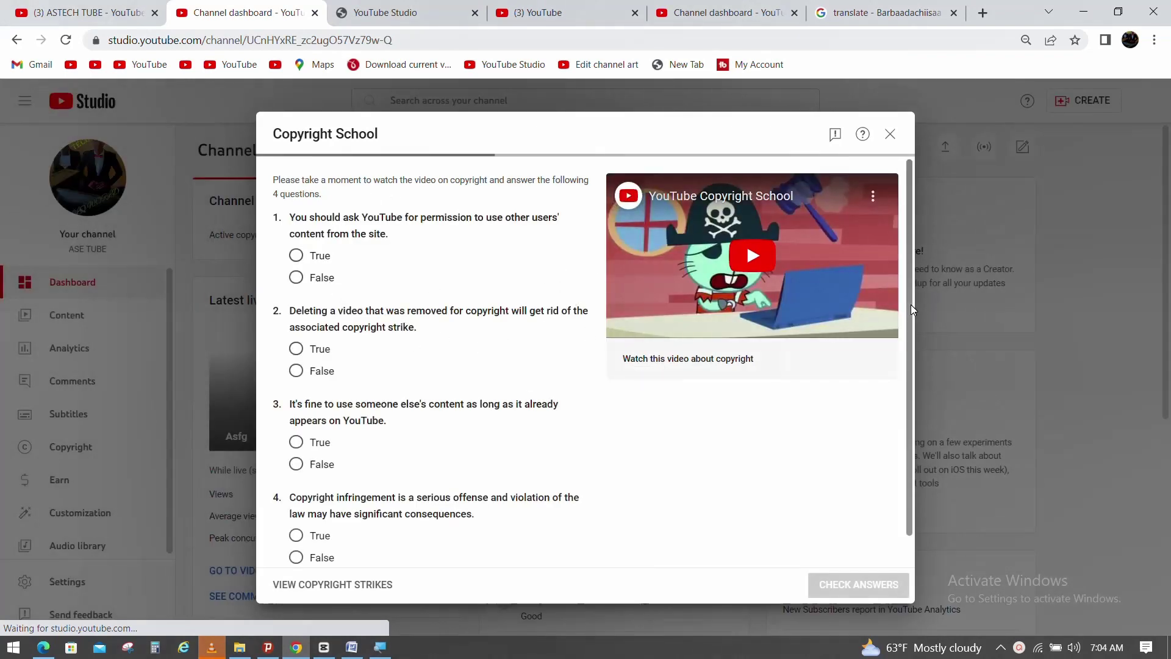
Step: Scroll up and down through the four true-or-false Copyright School questions to read them
scroll(911, 305, down, 1)
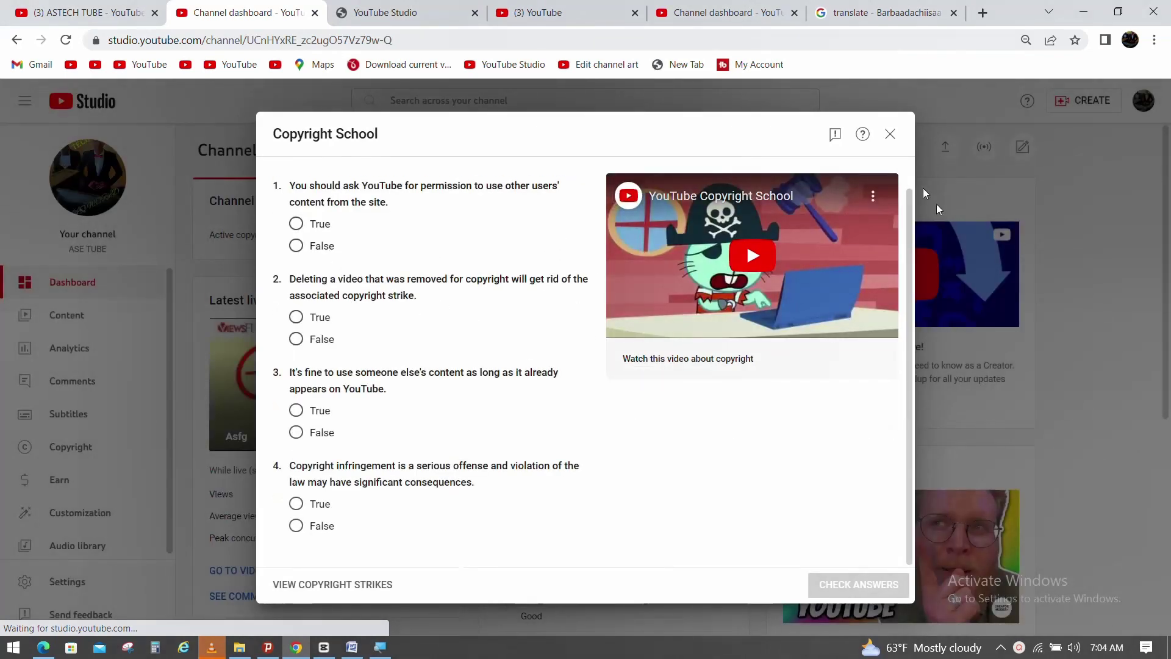
scroll(909, 173, up, 1)
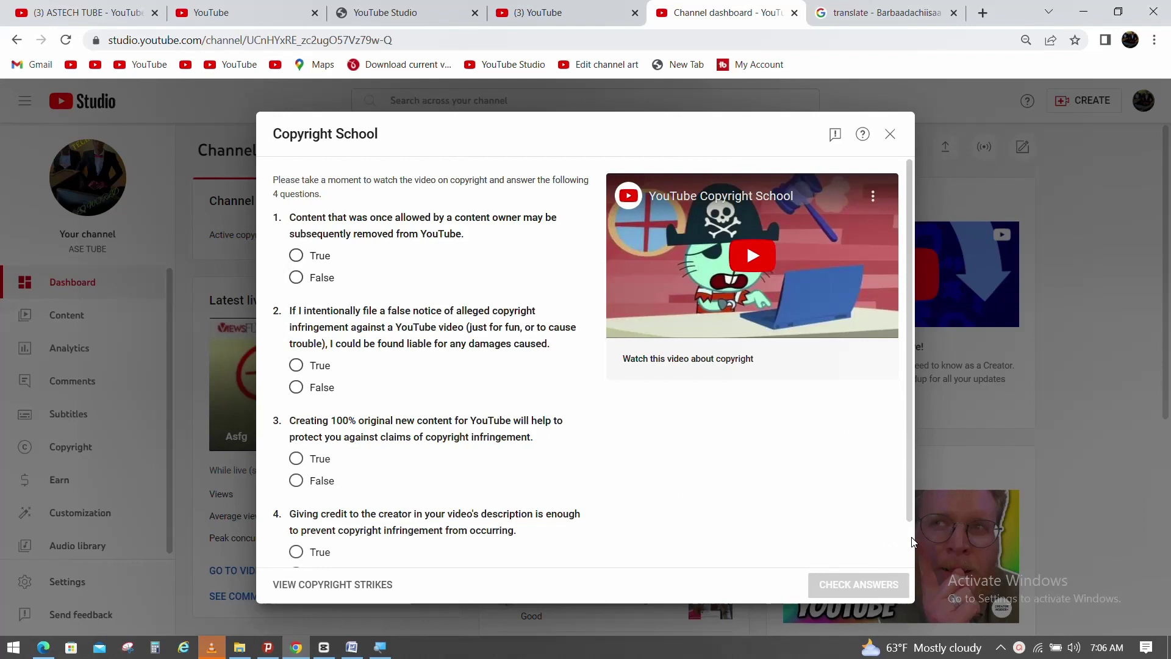
scroll(912, 540, down, 1)
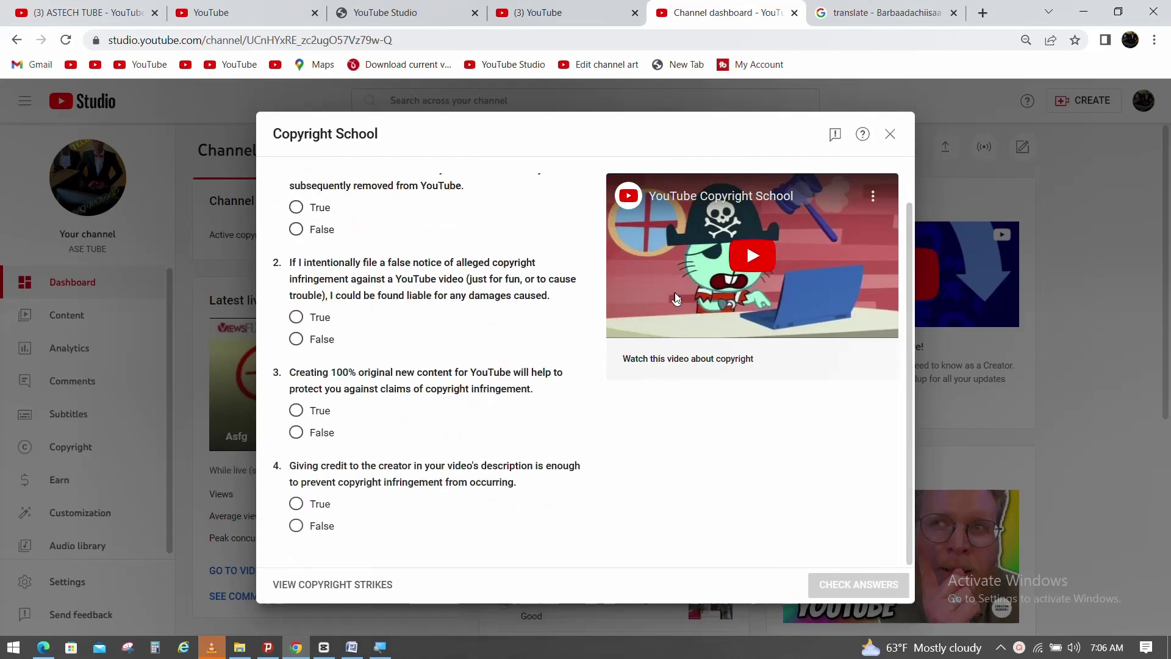
scroll(909, 177, up, 1)
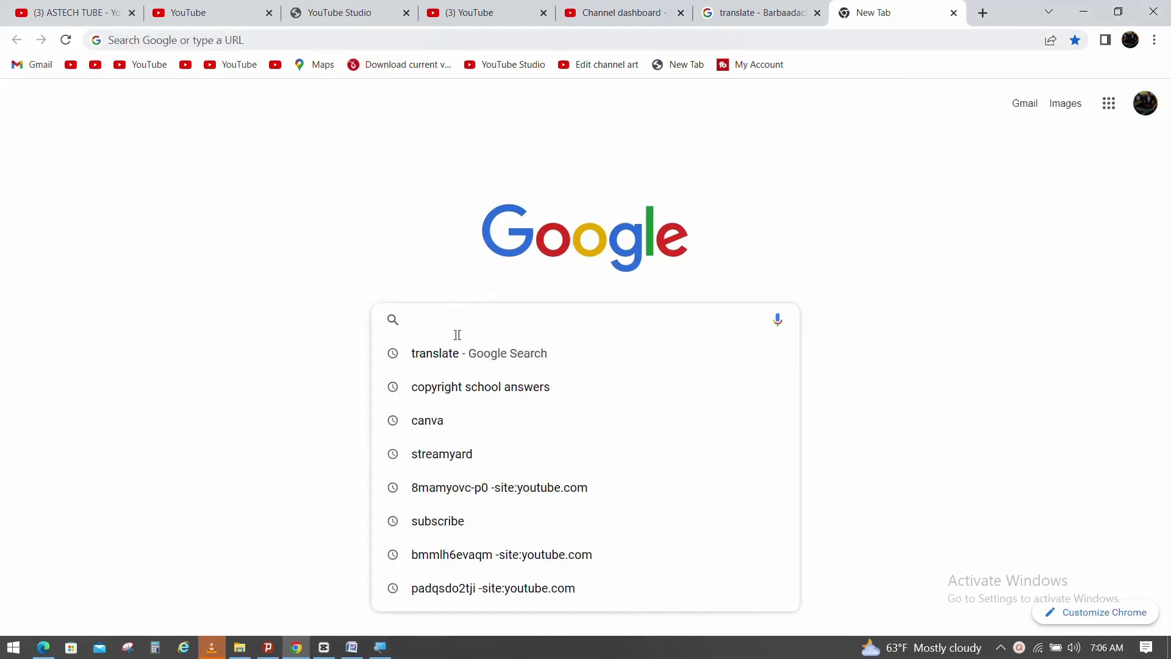
Step: Search Google for 'copyright school answers' and open the androbose.in result
text(copyright school answers)
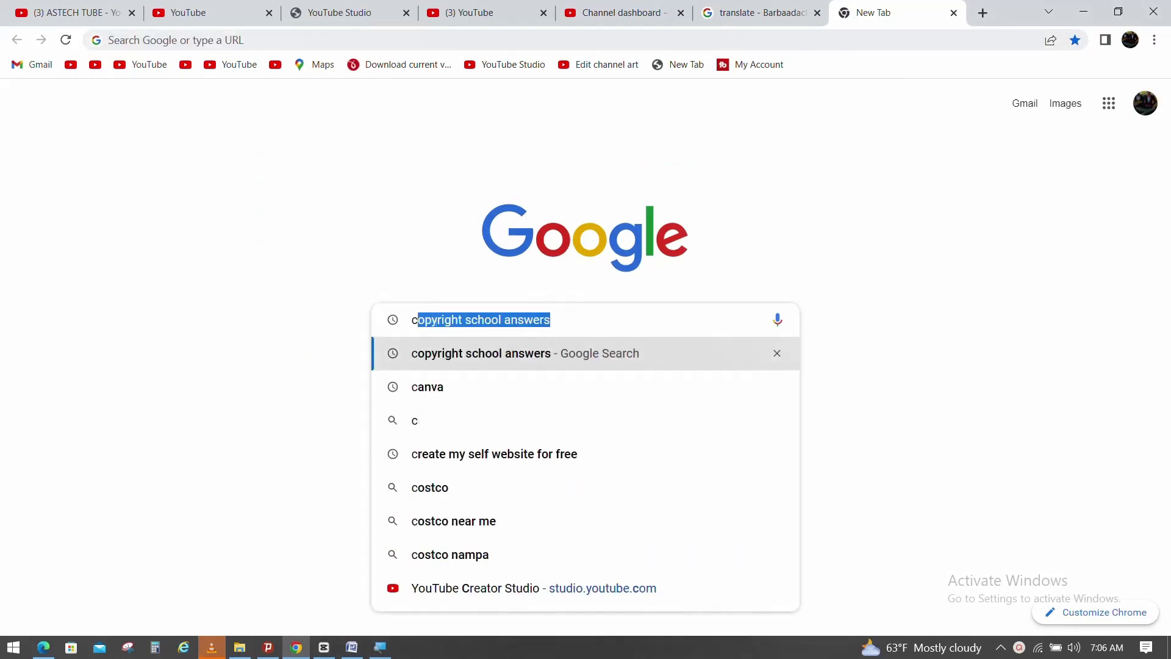
key(Return)
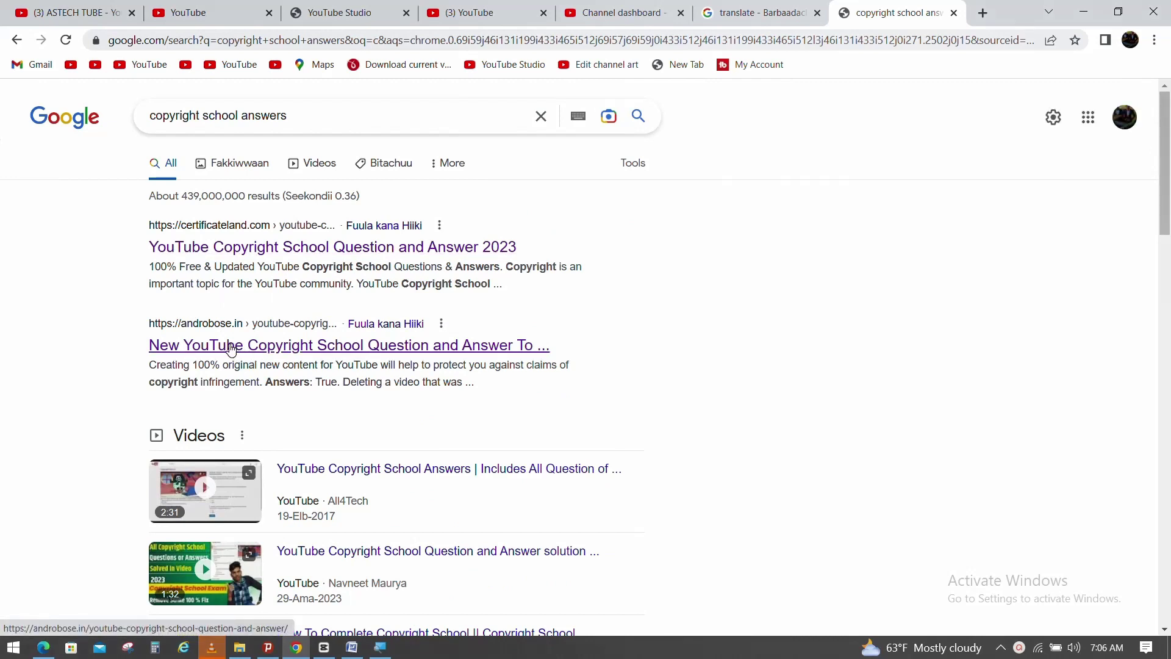
click(230, 348)
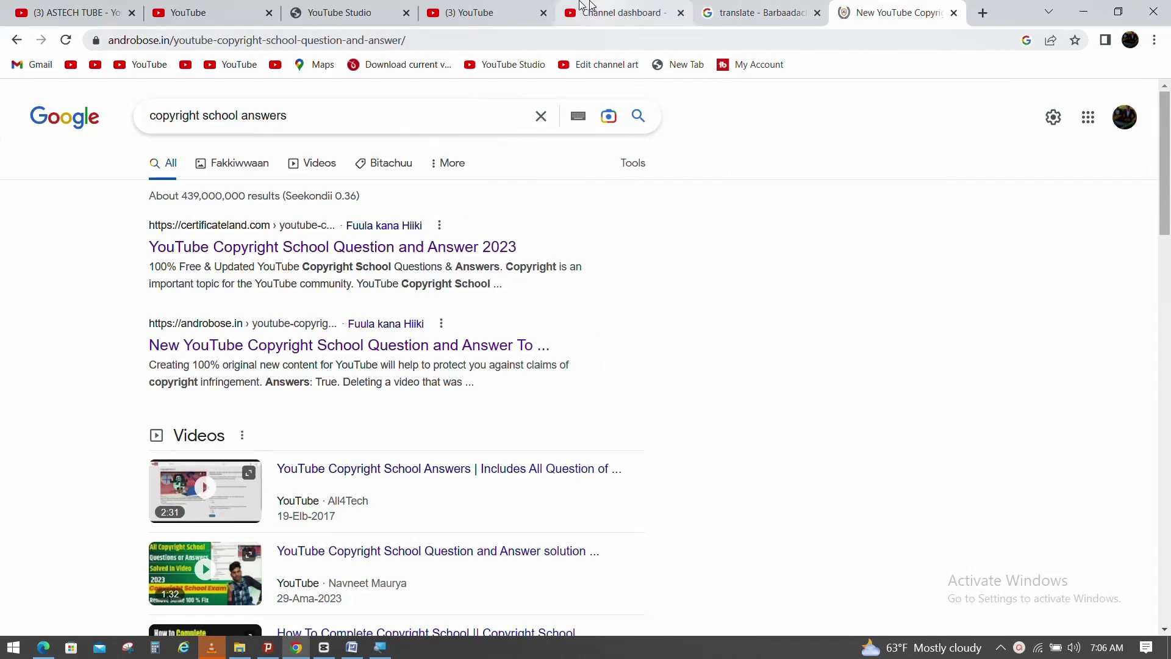
Step: Read down the androbose.in answers list, then return to the quiz tab
click(610, 12)
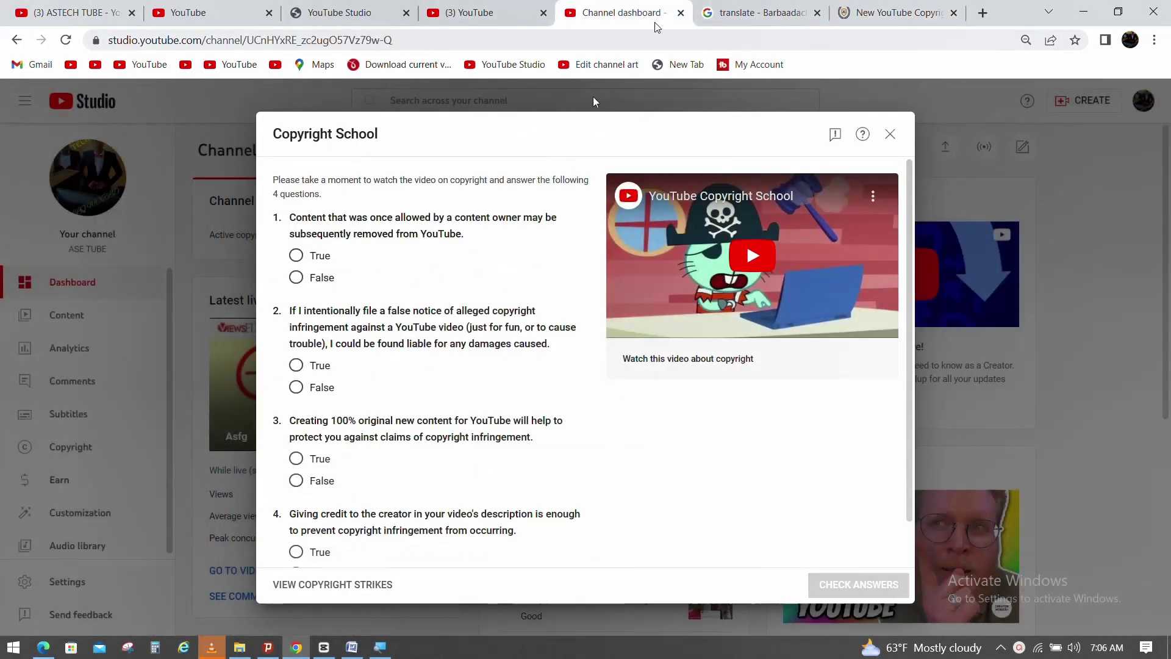
click(887, 8)
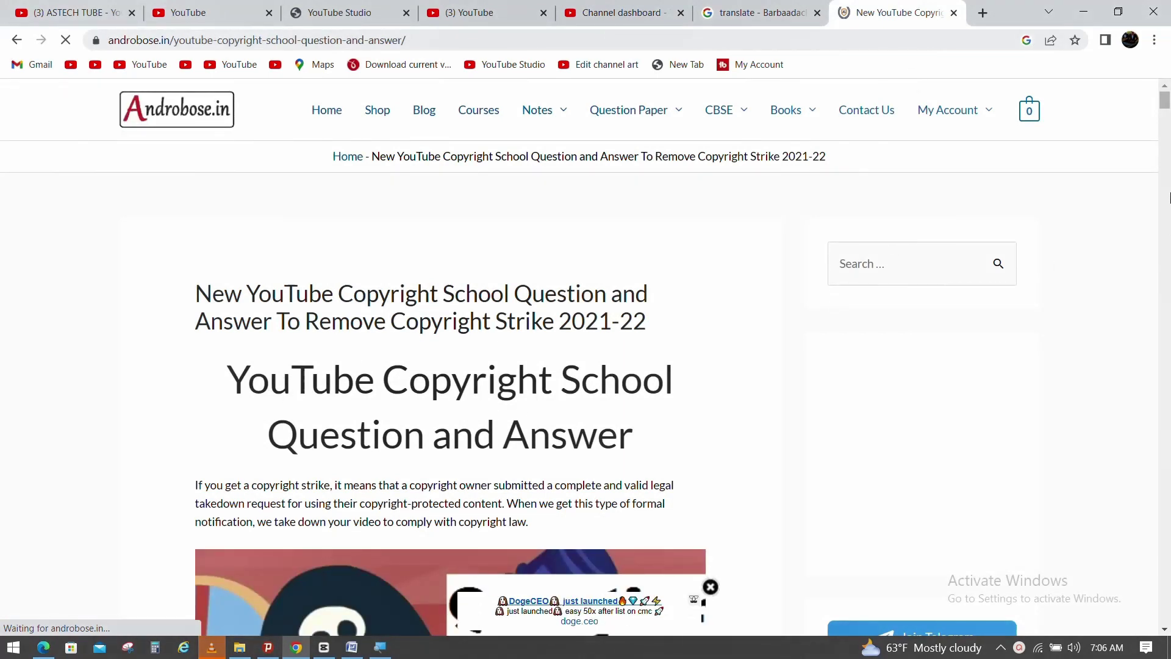
scroll(1166, 183, down, 15)
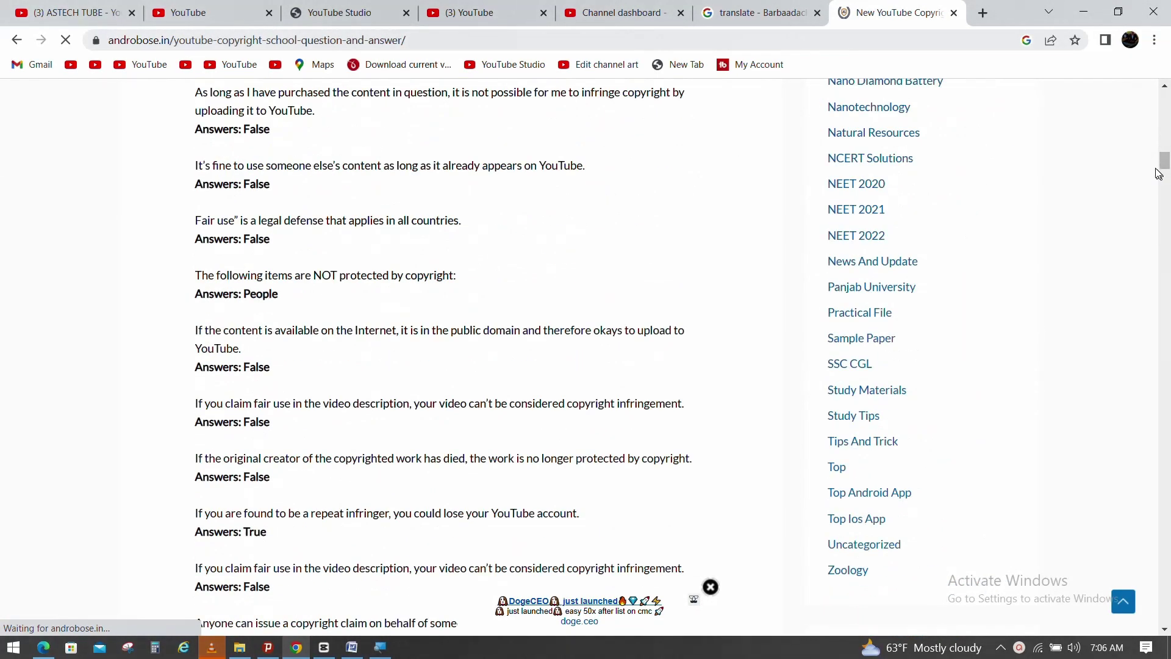
drag(1166, 158, 1166, 125)
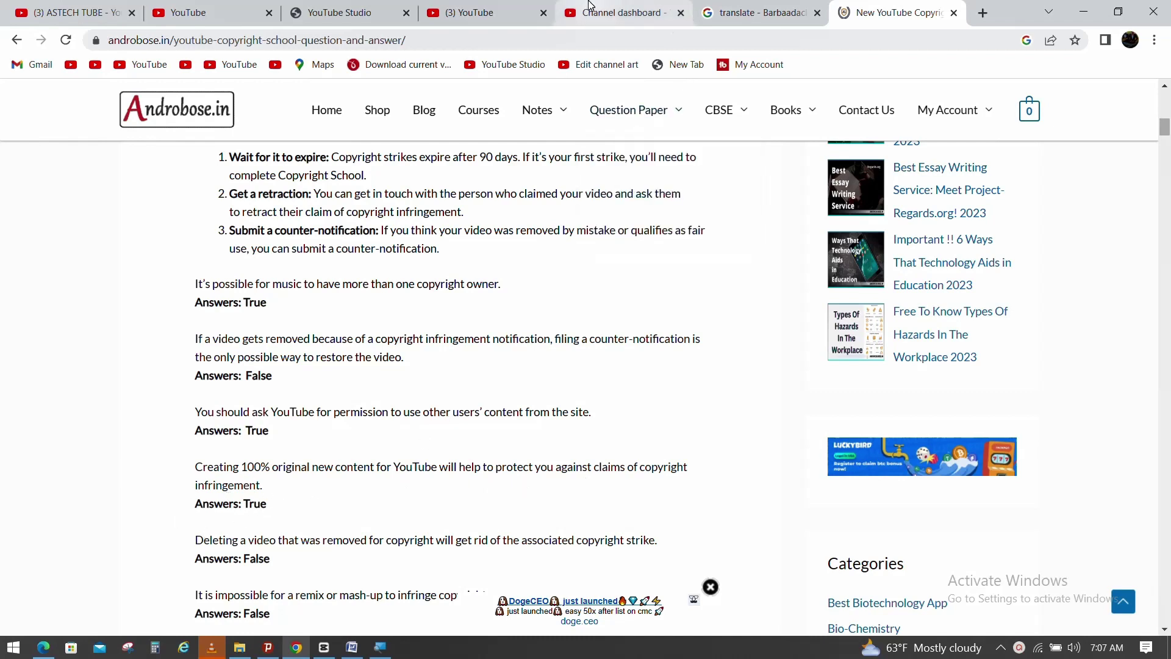
click(623, 13)
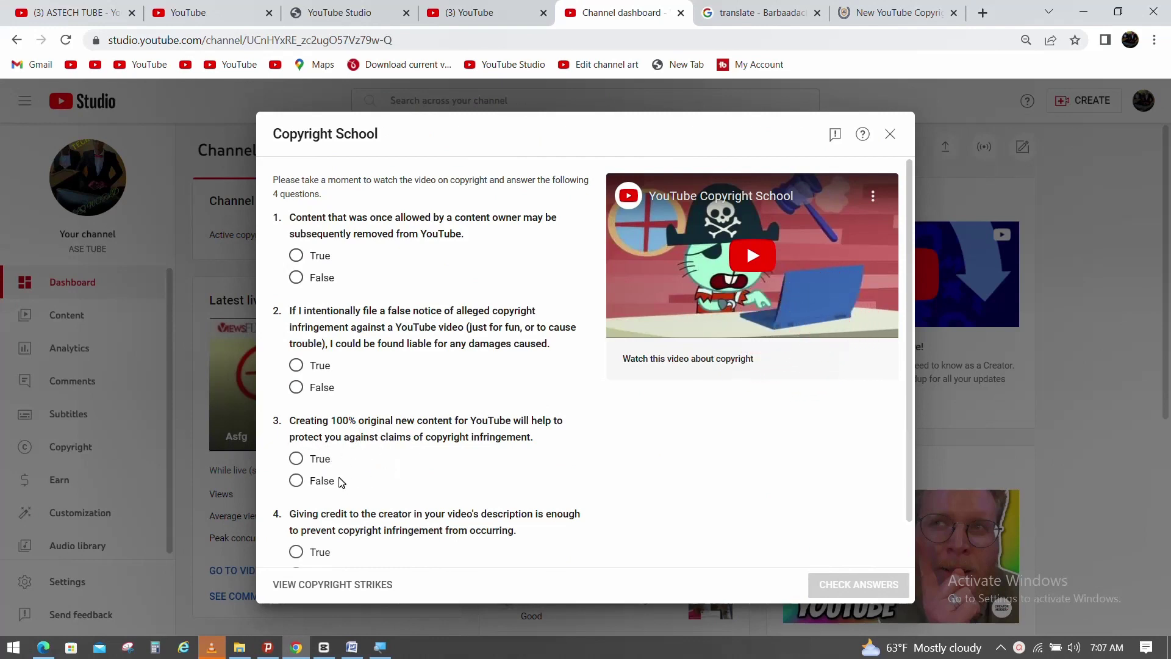
click(853, 6)
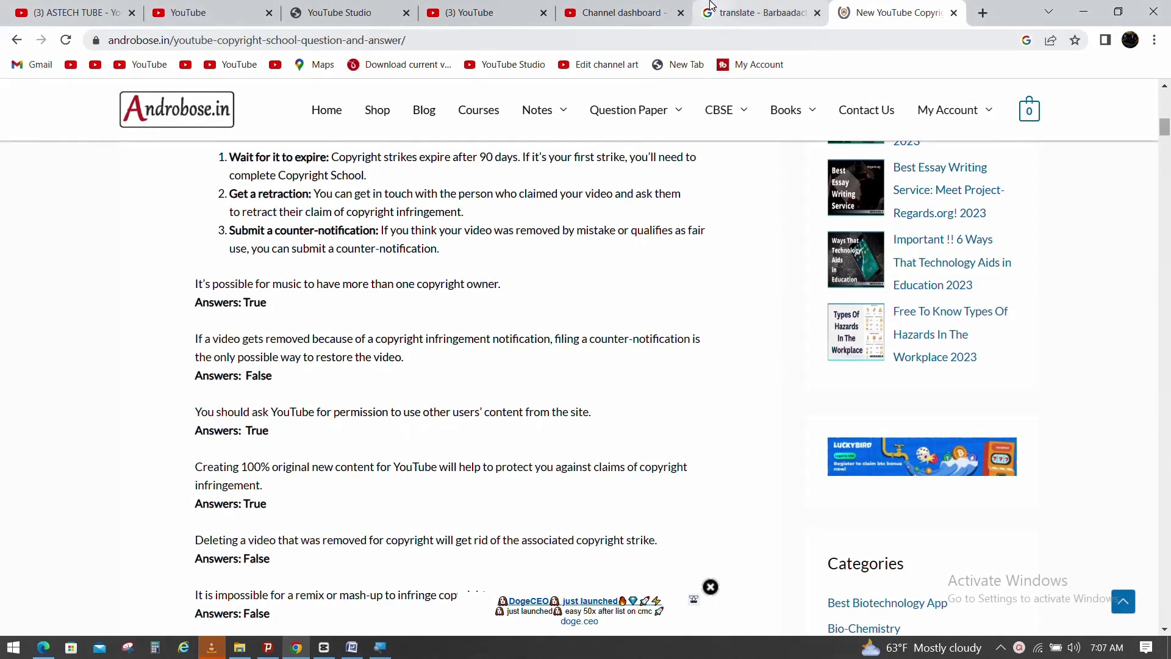
click(647, 9)
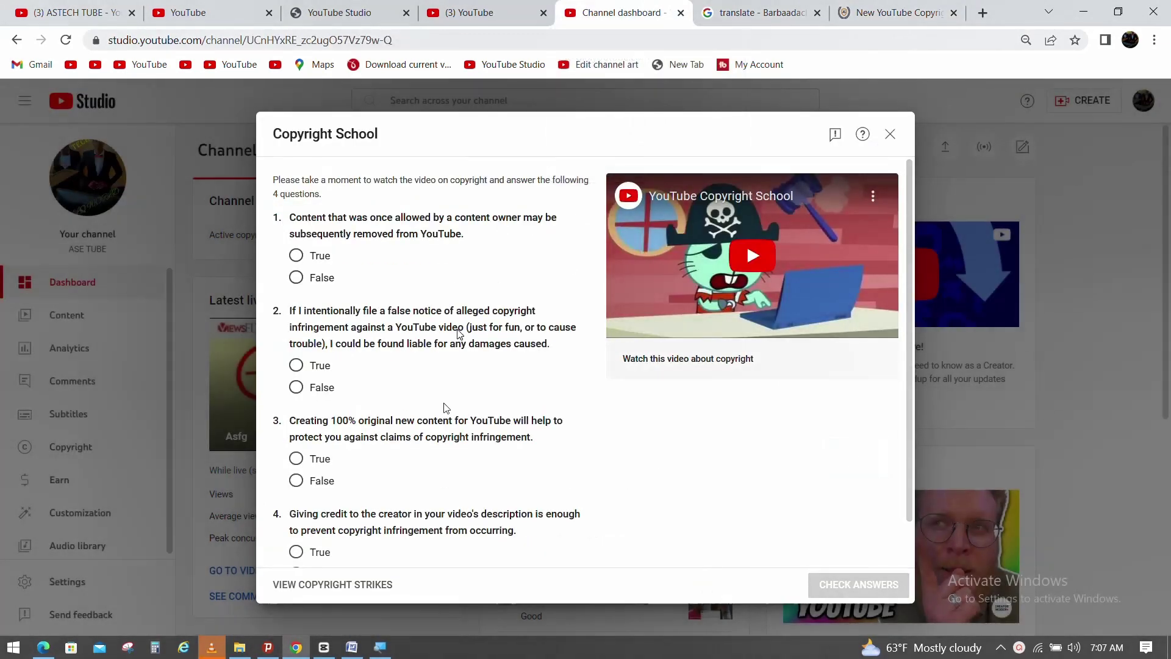
click(351, 647)
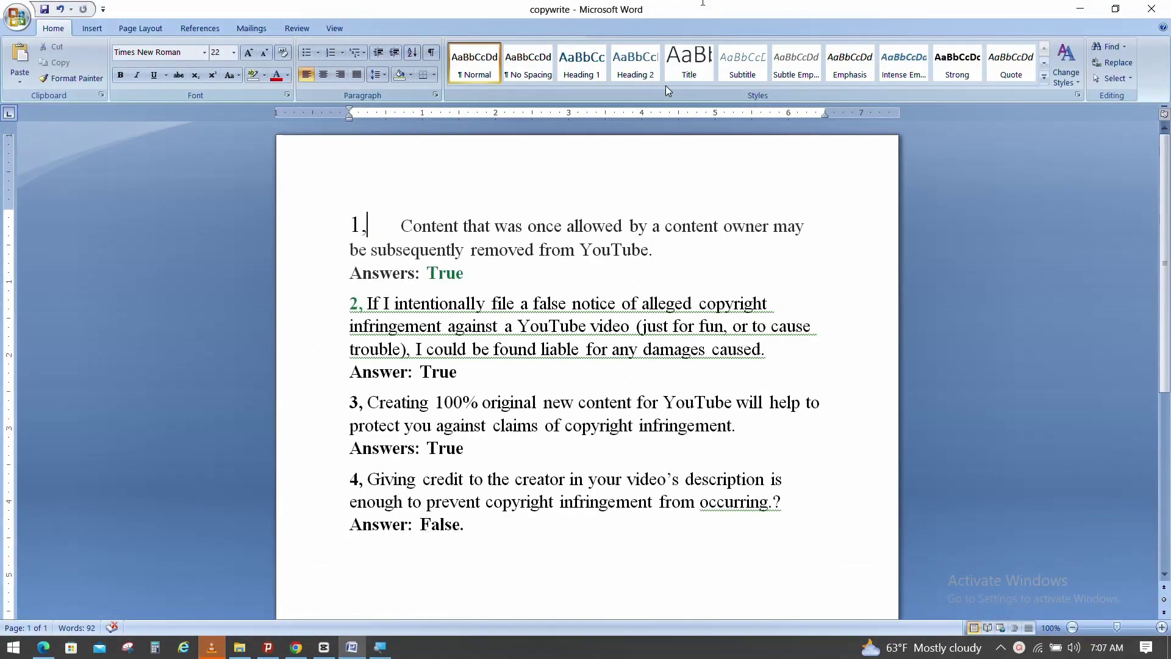
click(296, 647)
click(906, 4)
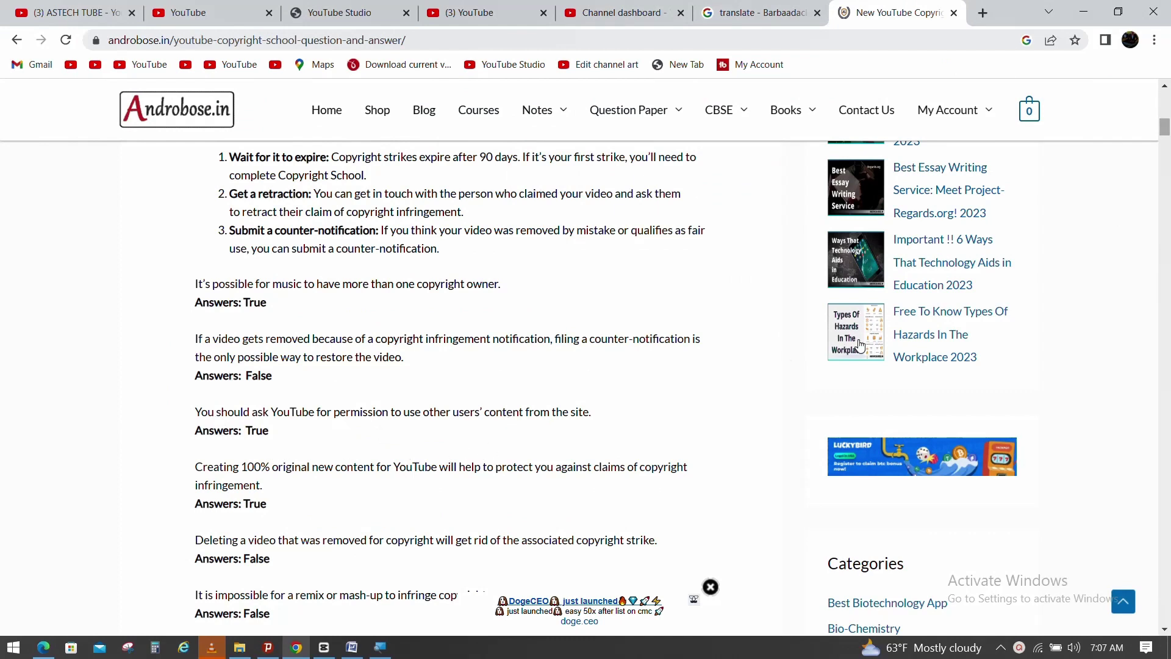
drag(1165, 127, 1167, 176)
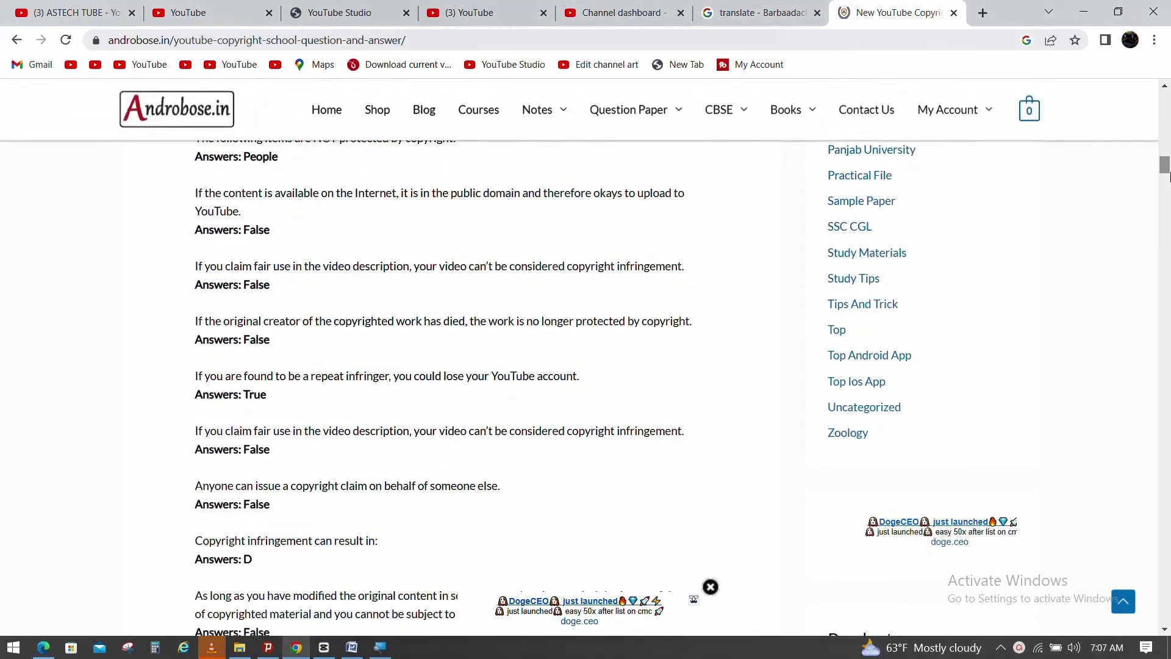
click(1167, 220)
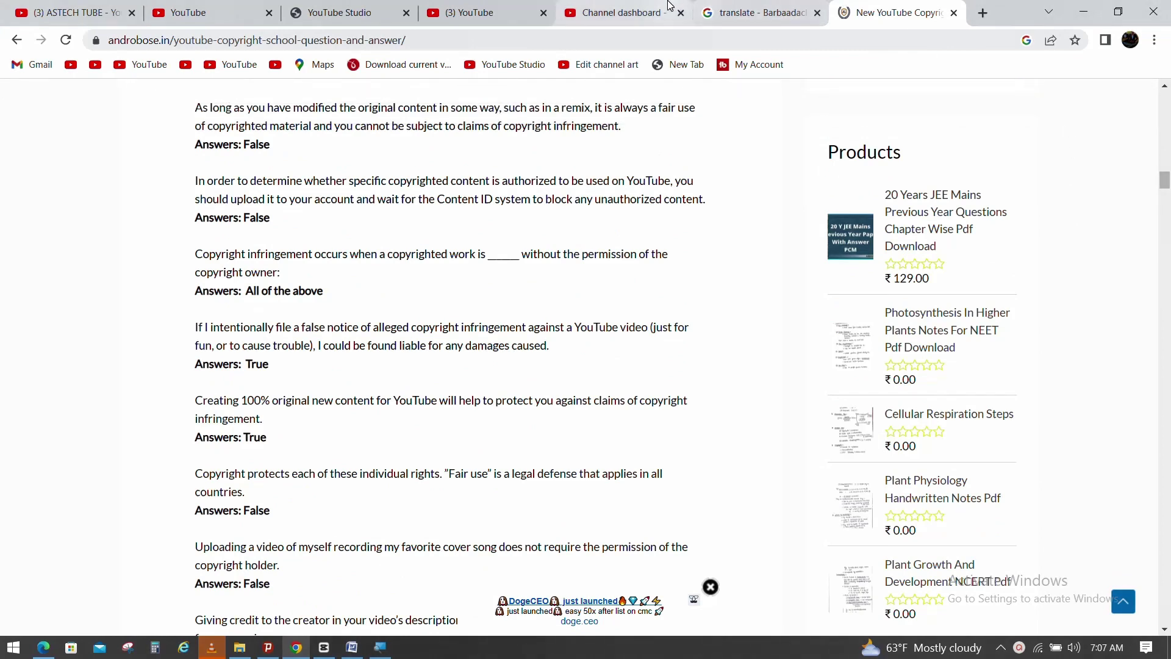
click(623, 12)
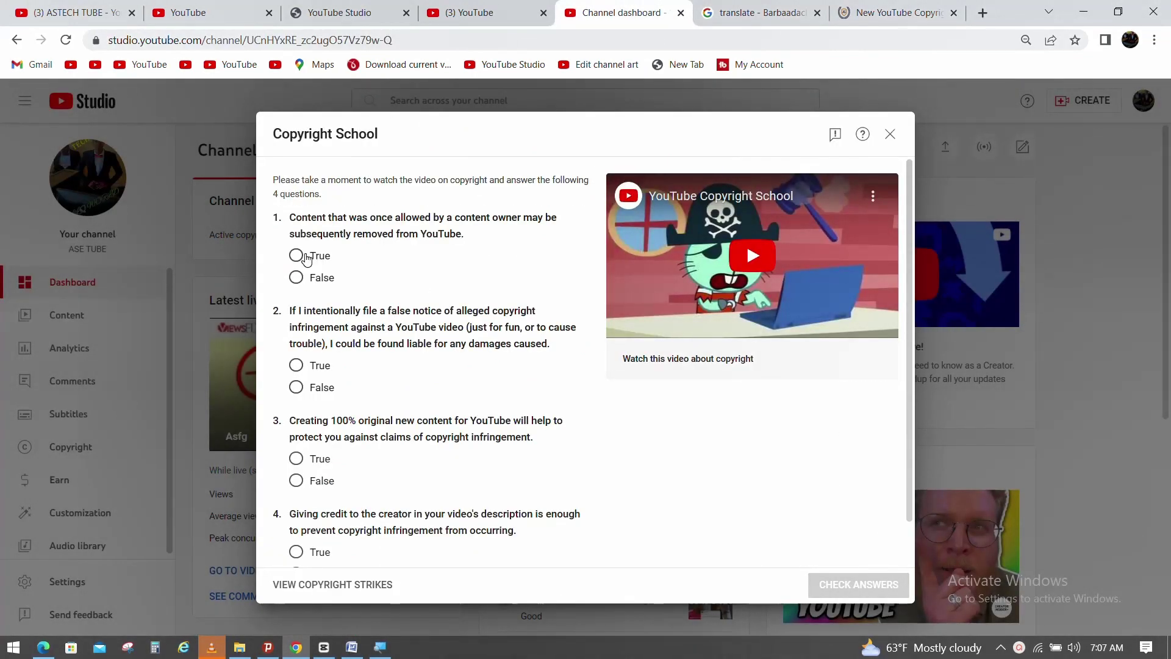
click(350, 653)
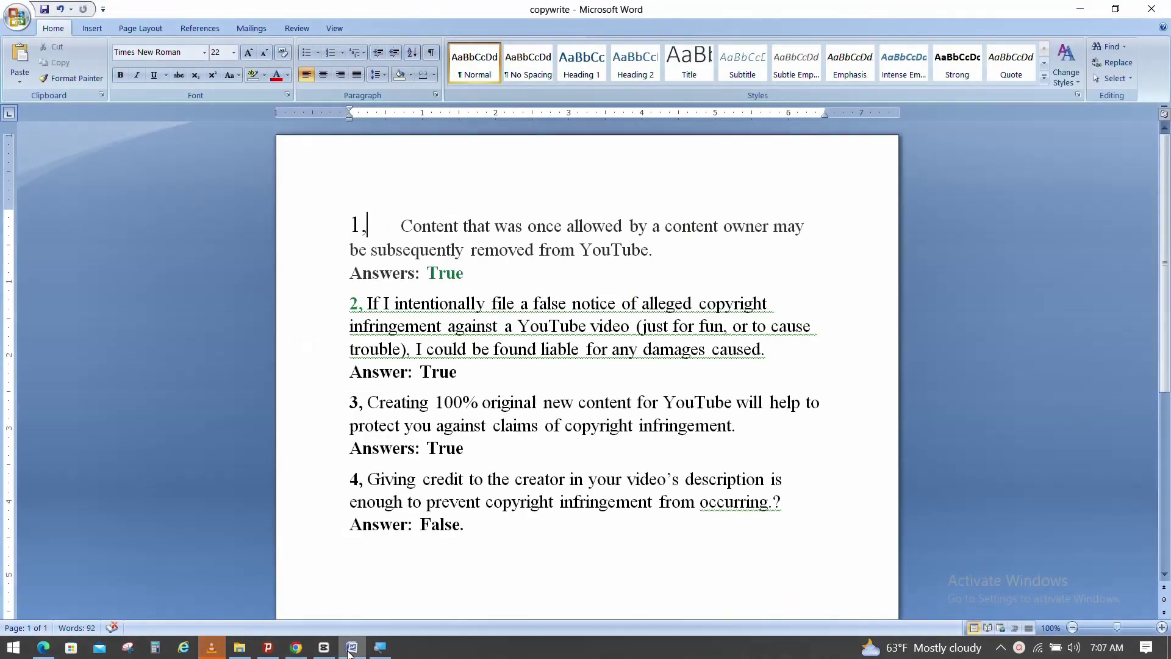
click(349, 653)
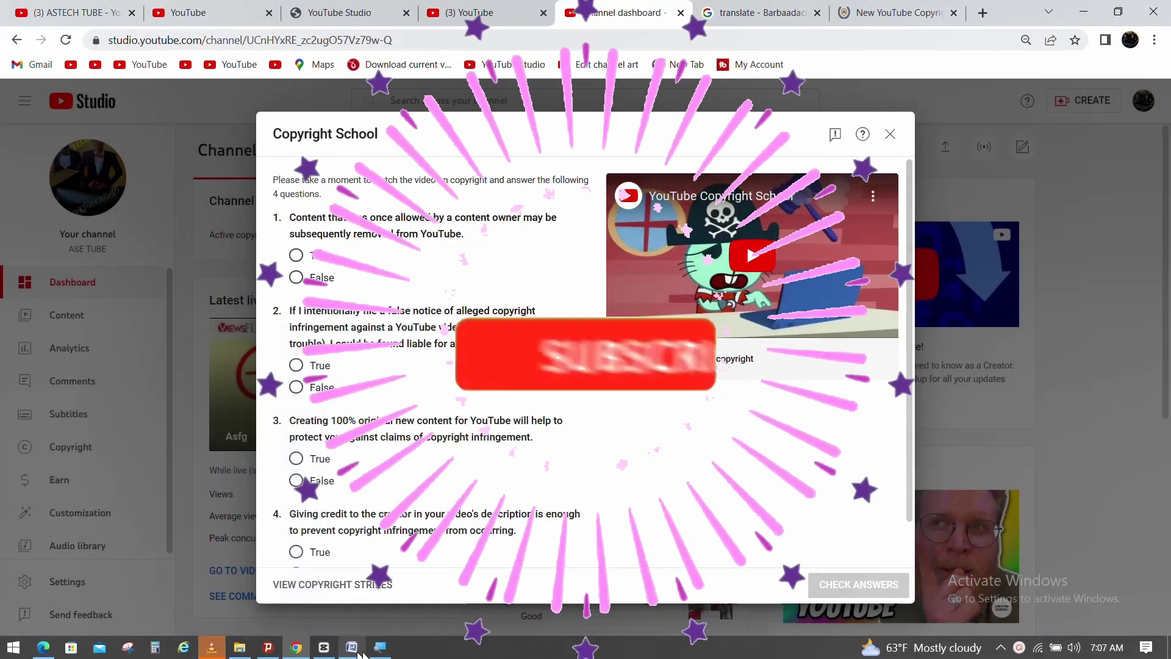
Step: Answer True for questions 1, 2 and 3, consulting the Word notes
click(298, 264)
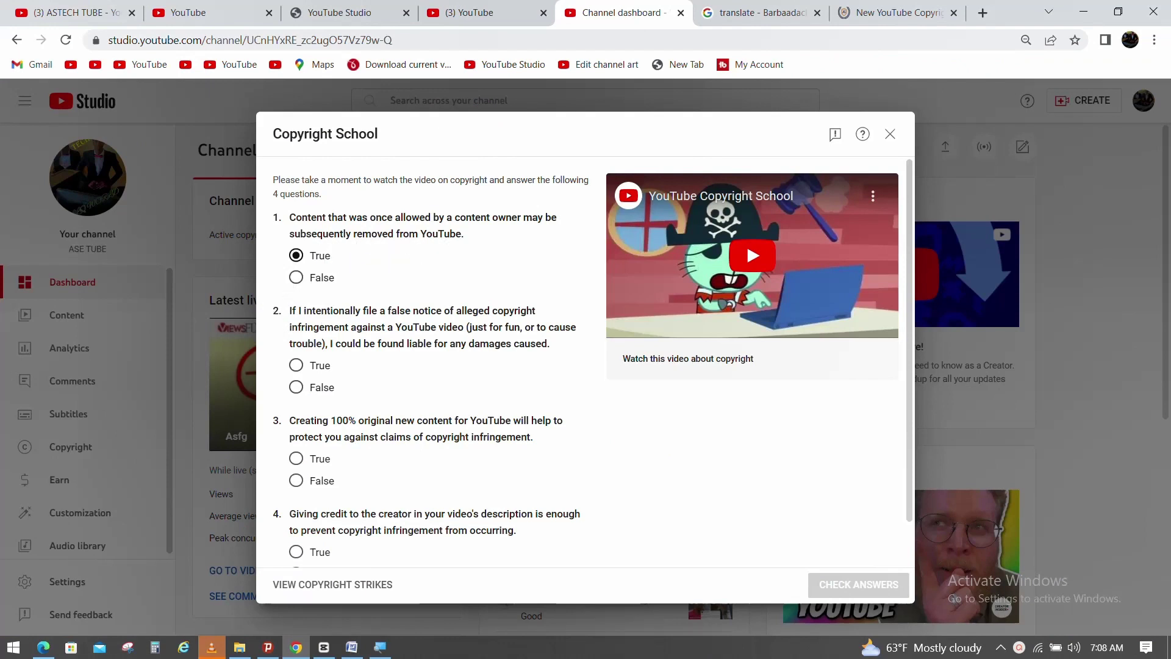
click(351, 646)
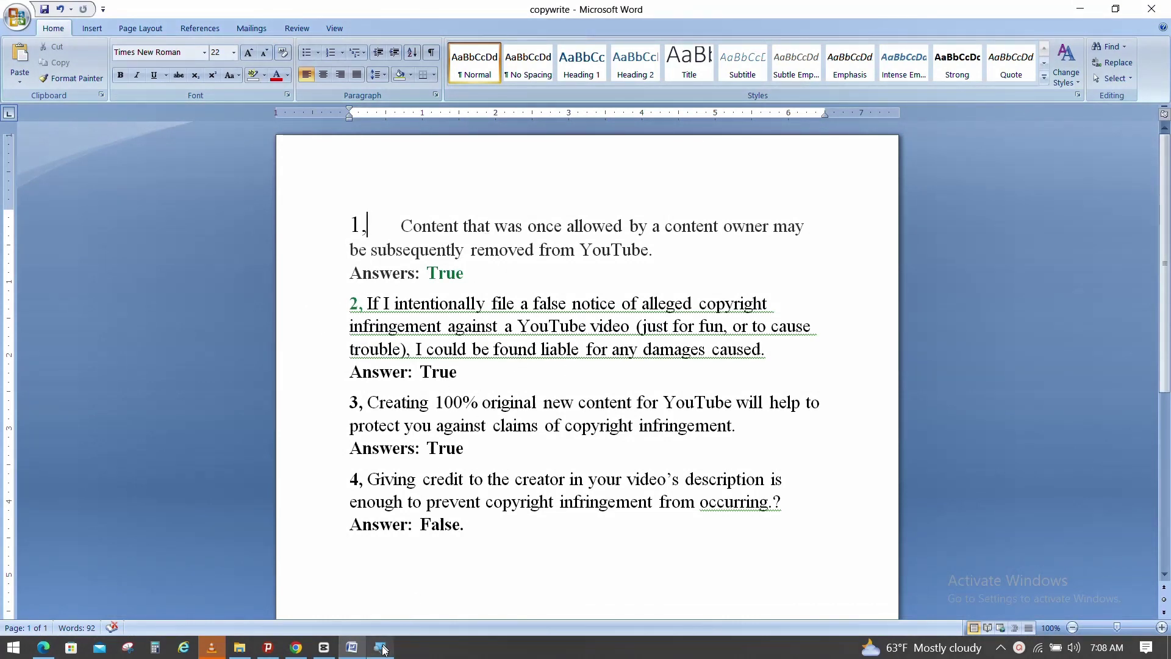
click(299, 652)
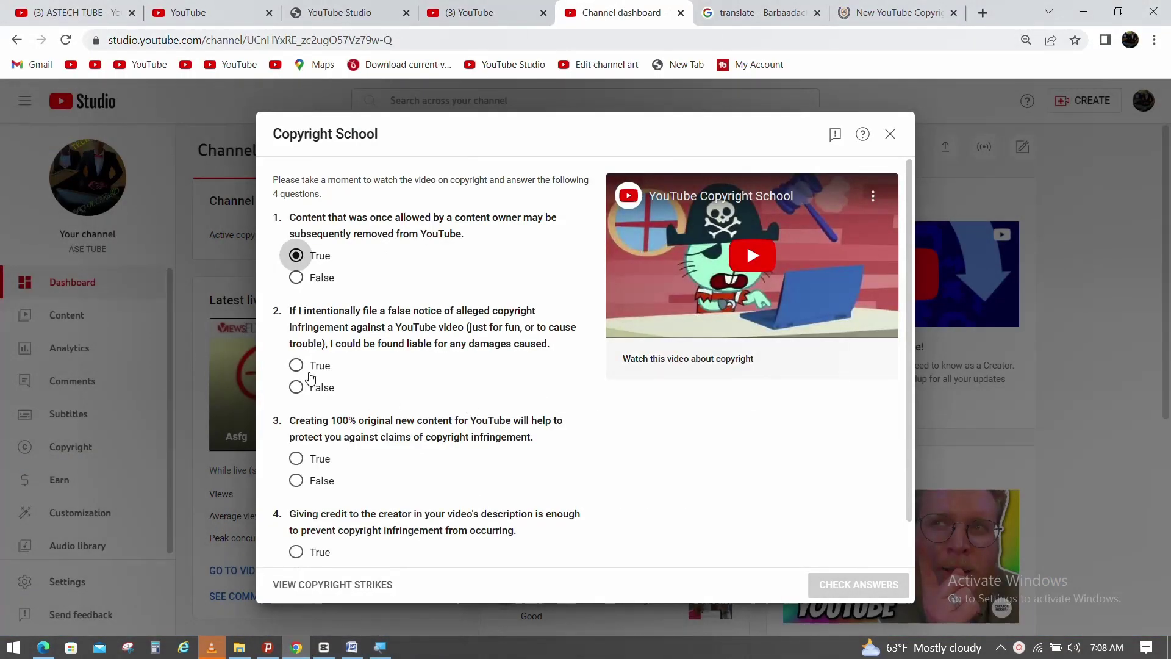
click(297, 365)
click(296, 479)
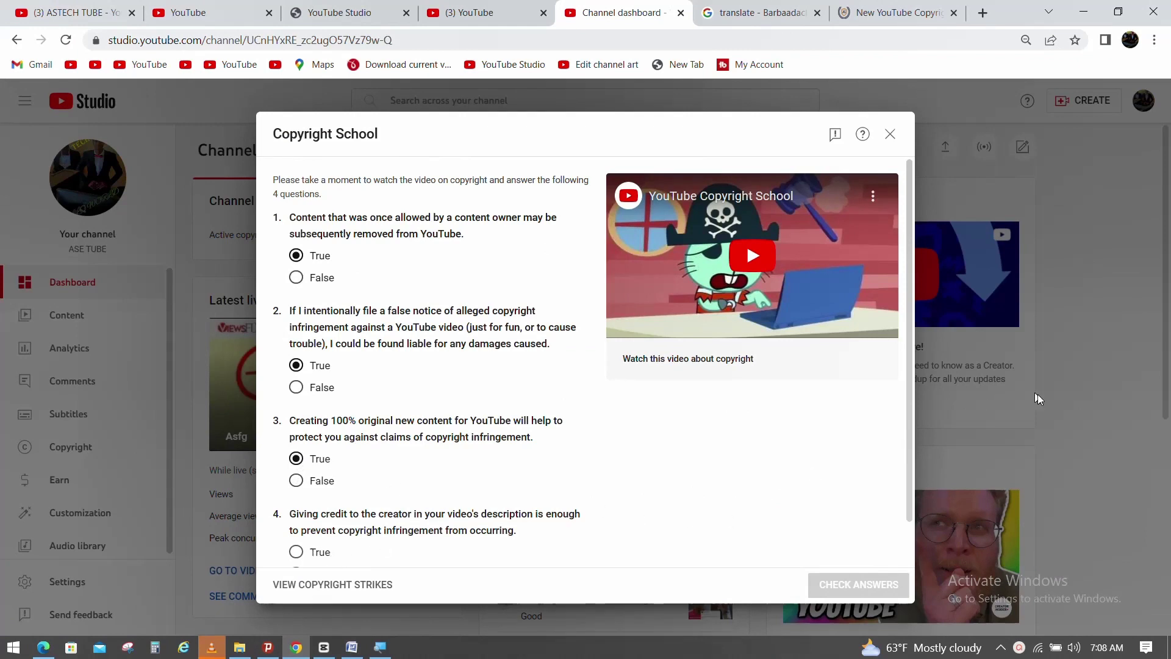
Step: Answer False for question 4, cross-checking the Word notes and androbose.in answers
scroll(910, 551, down, 1)
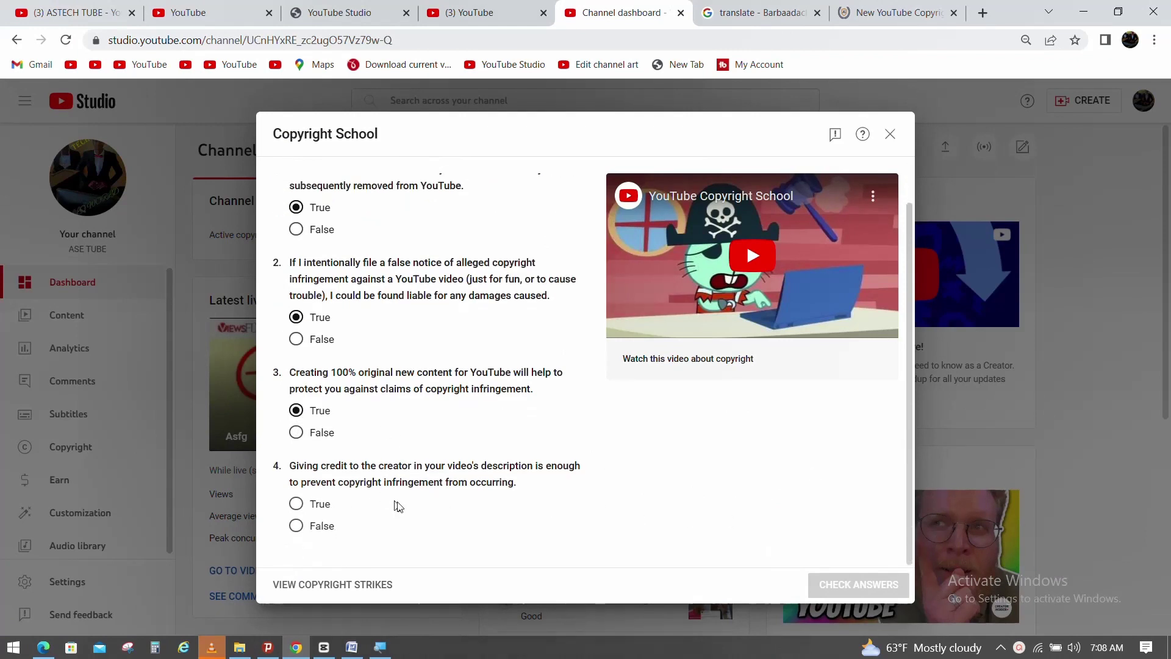
click(296, 526)
click(354, 652)
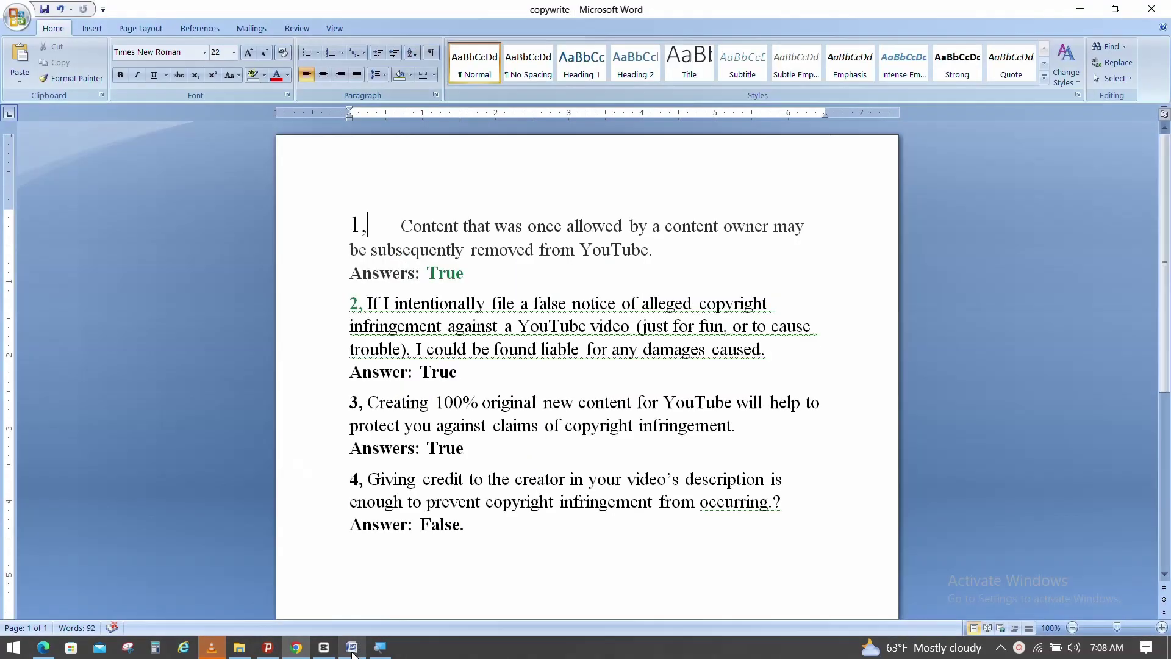
click(352, 652)
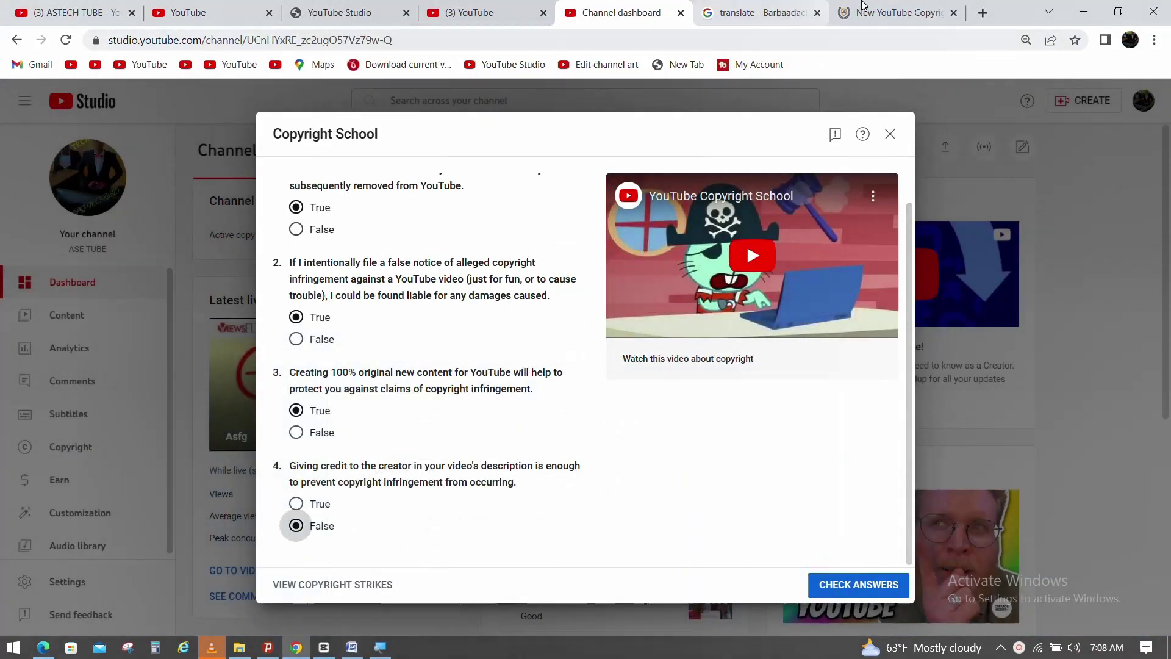
click(891, 12)
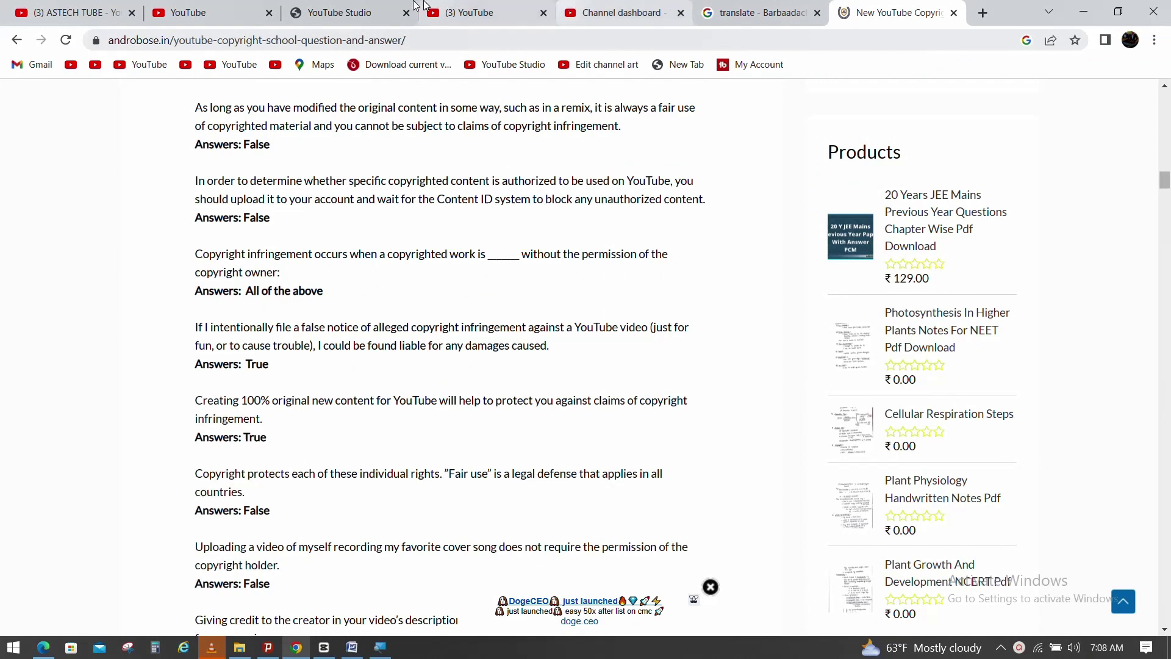
click(486, 7)
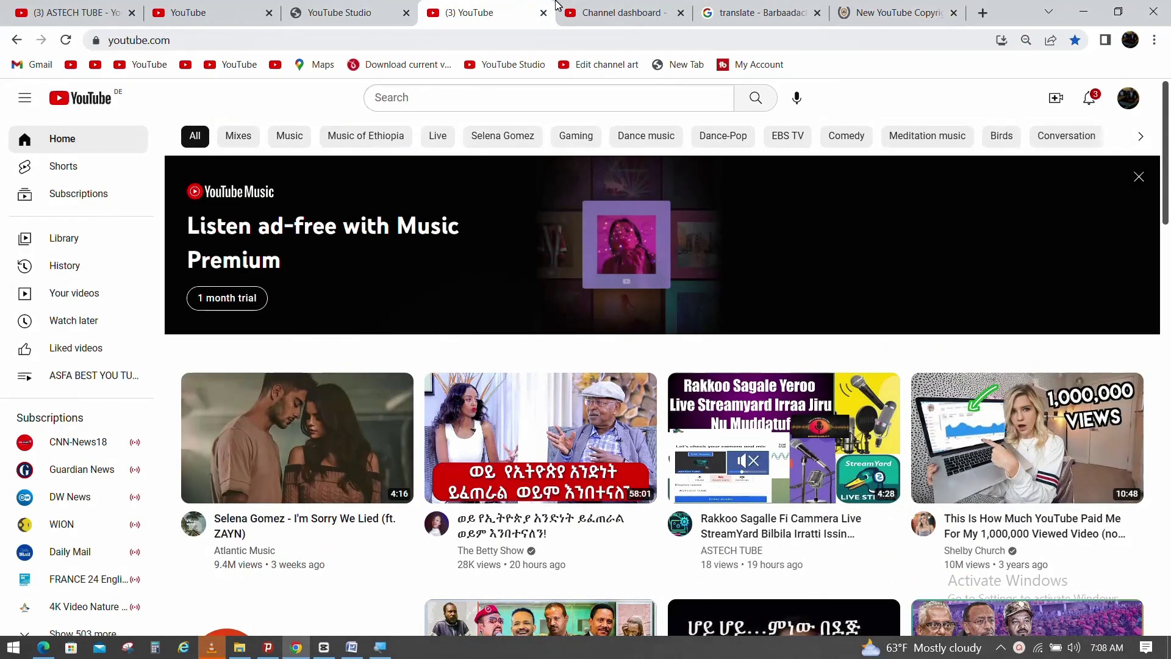
click(579, 13)
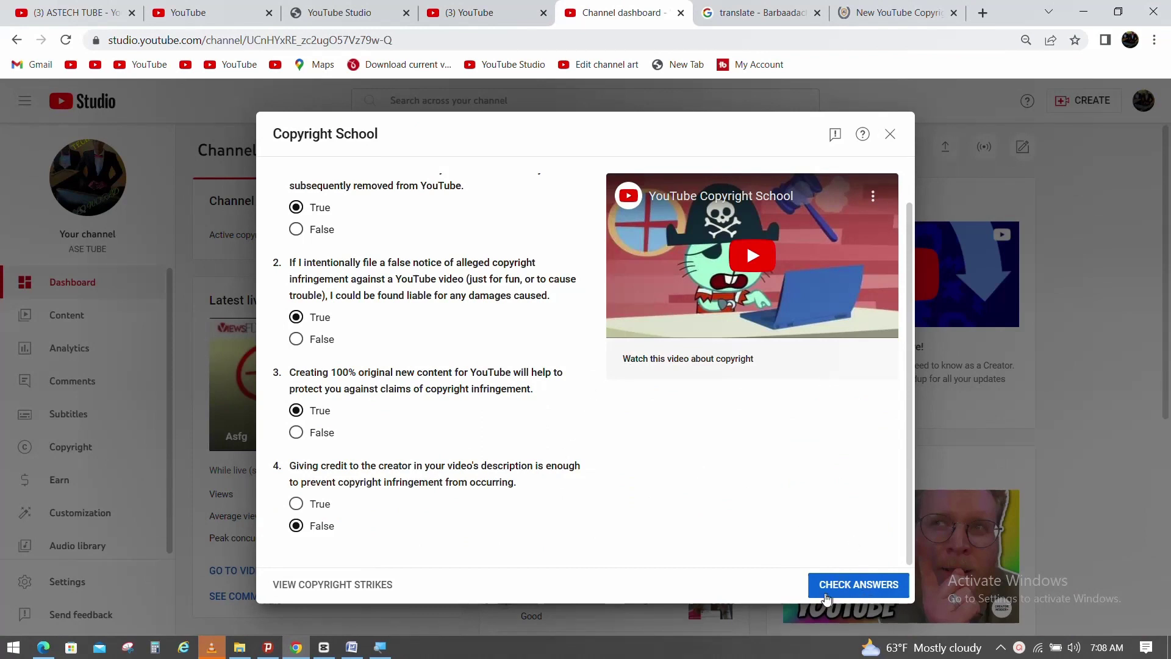
Step: Submit the quiz and scroll through the graded results, all four marked Correct
click(853, 590)
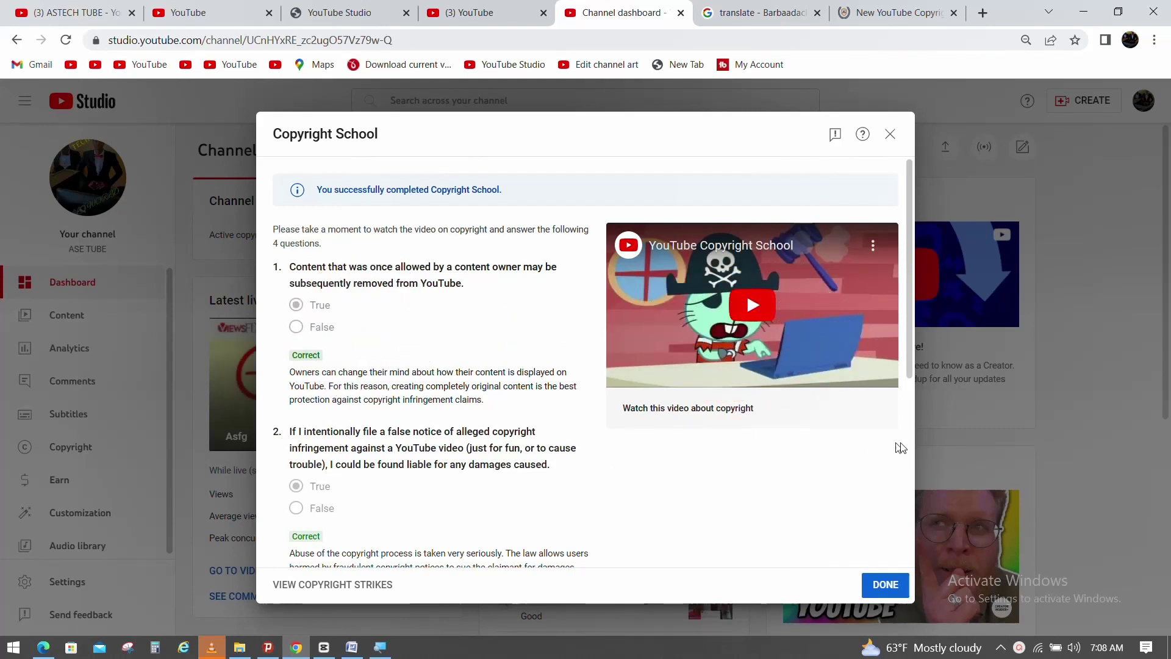
scroll(913, 393, down, 5)
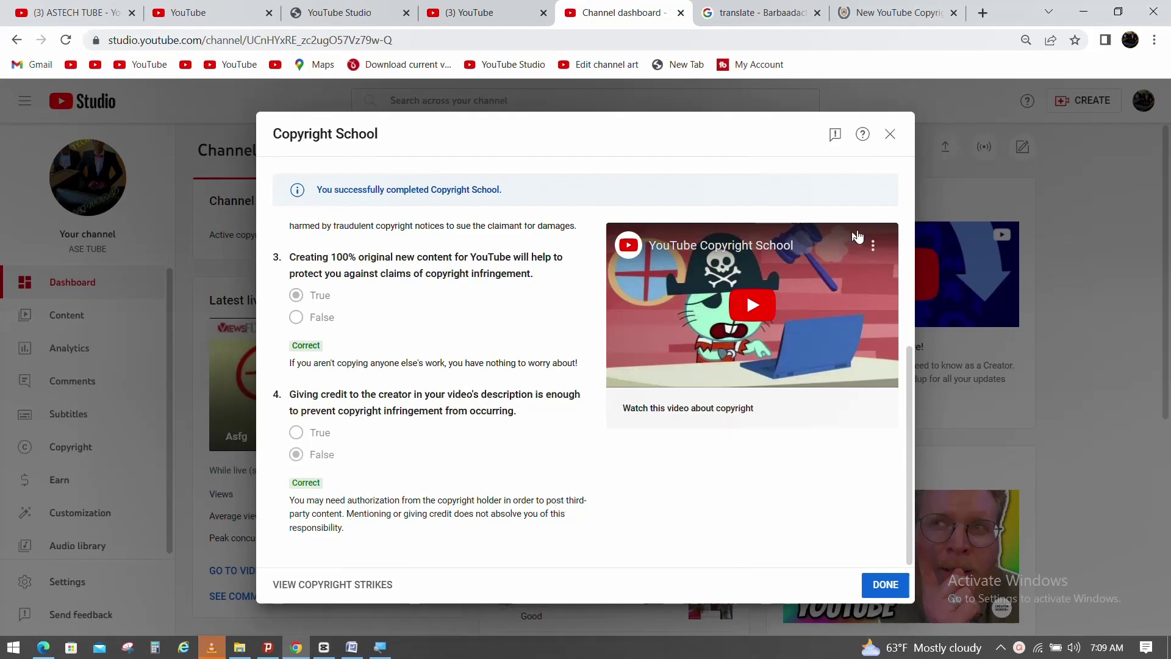
click(909, 261)
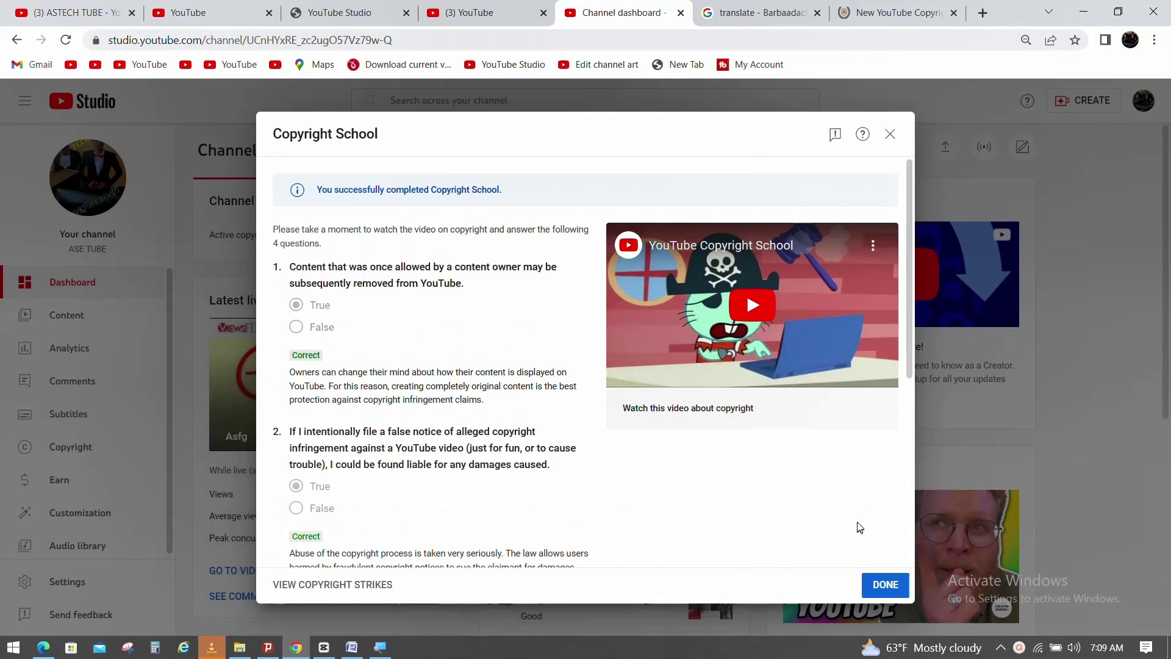
Step: Finish Copyright School, confirm the strike's 'Expires in 10 days' badge, and close the strike details
click(882, 585)
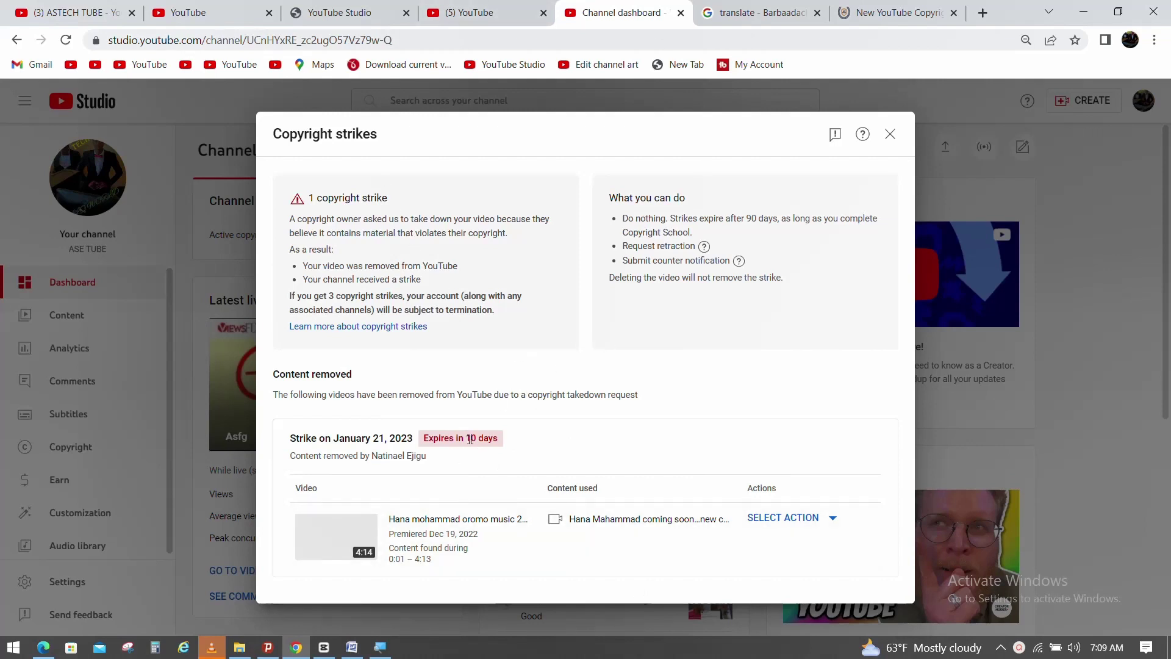
drag(505, 439, 295, 435)
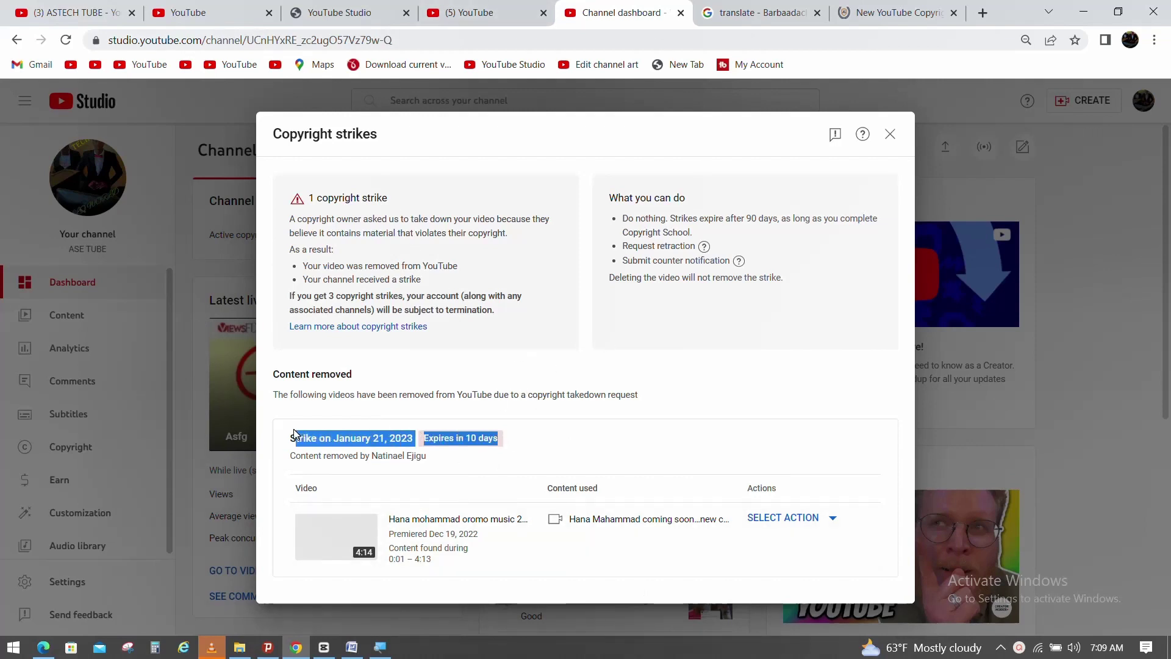
click(295, 435)
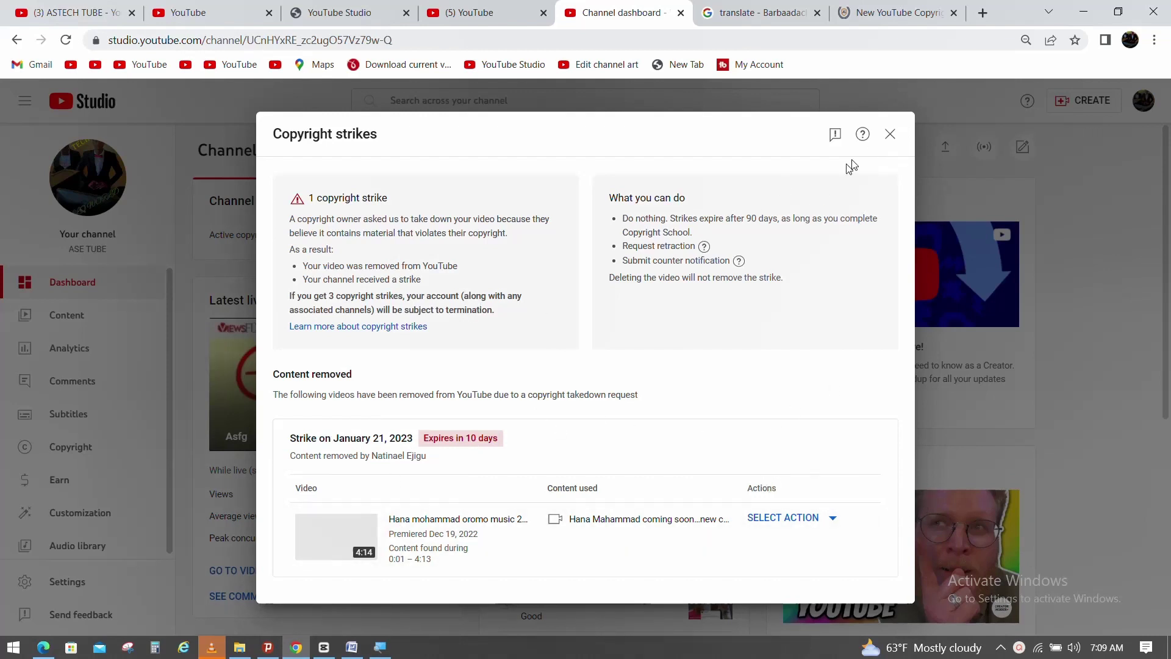
click(863, 135)
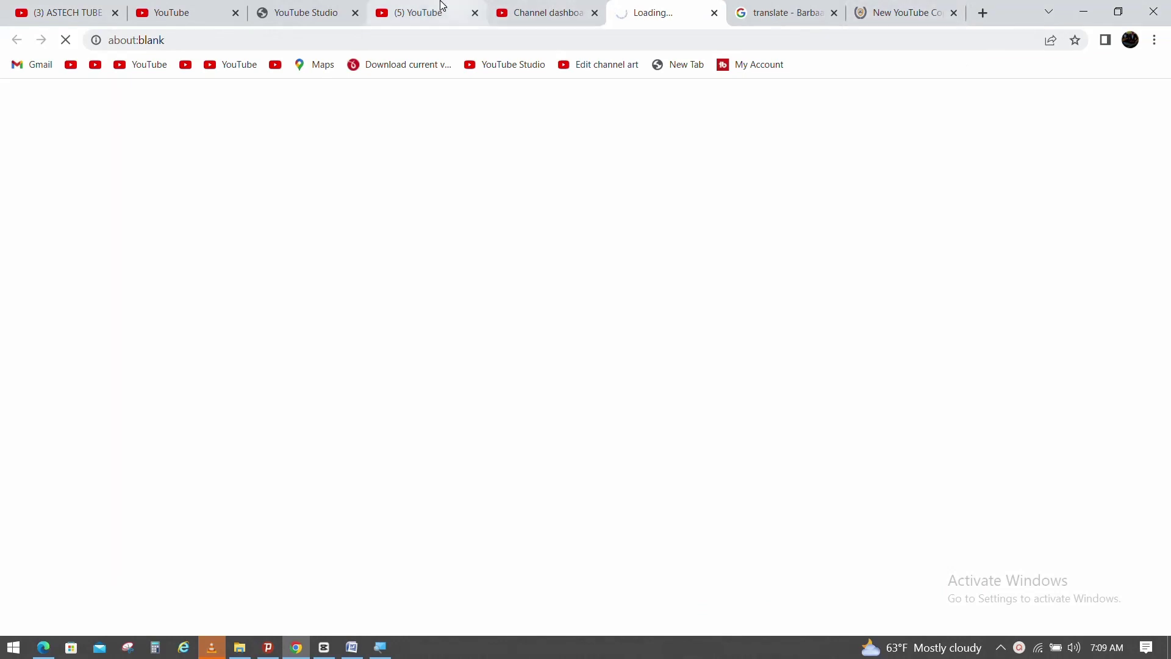
click(537, 13)
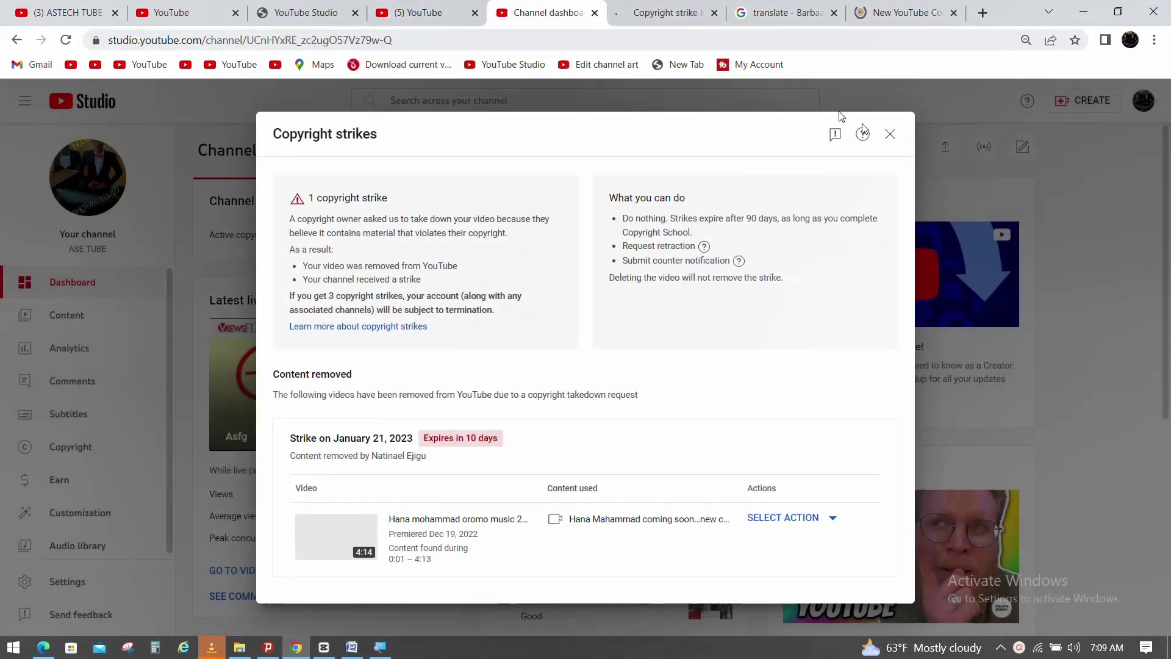
click(891, 135)
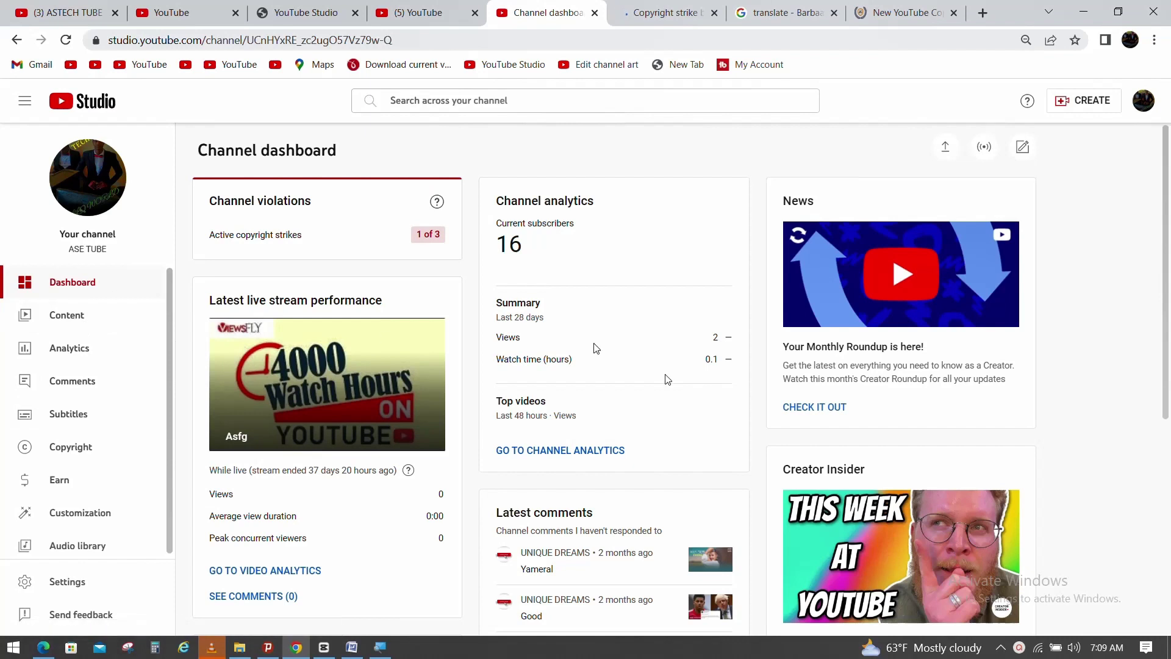
drag(1167, 275, 1167, 499)
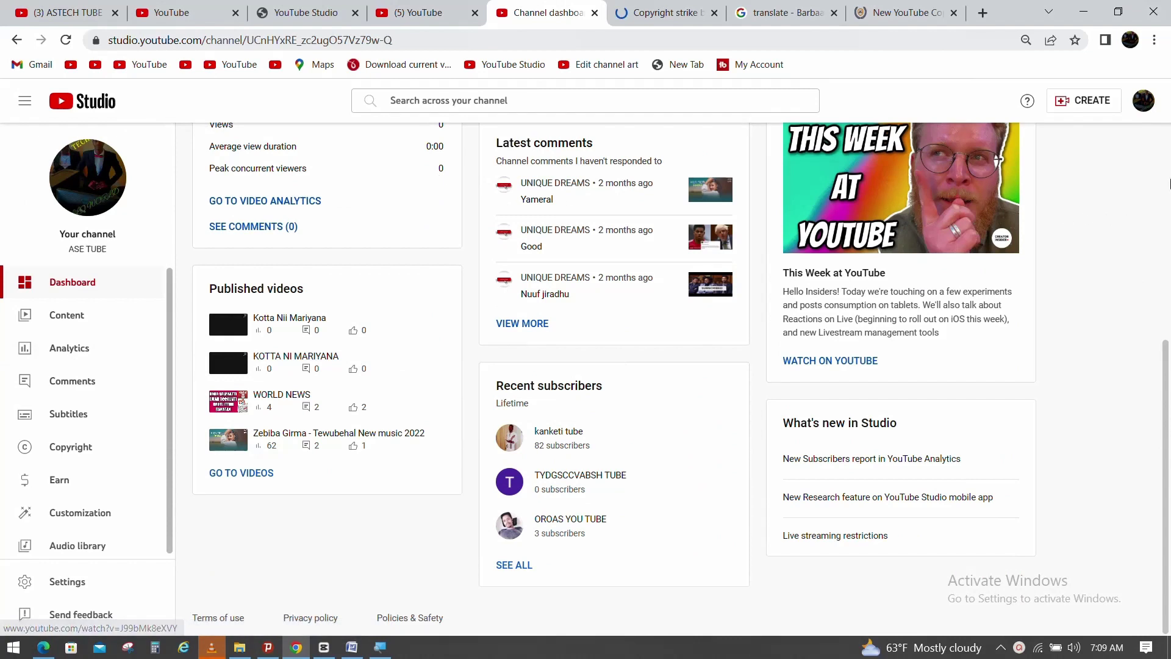
click(1168, 183)
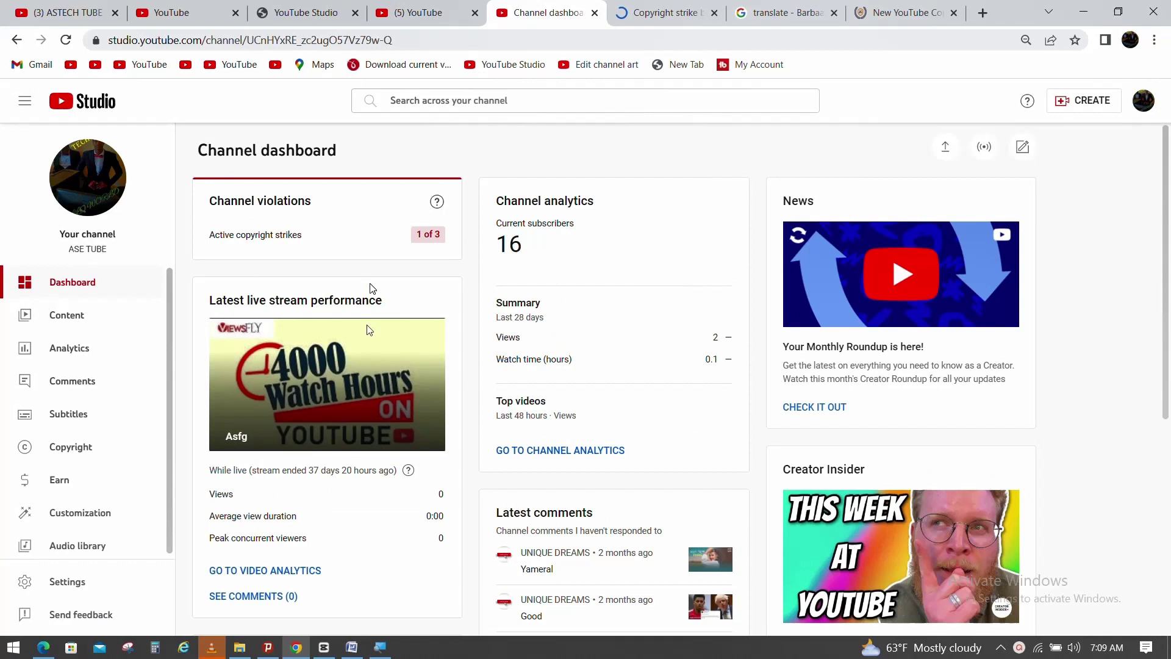
click(417, 243)
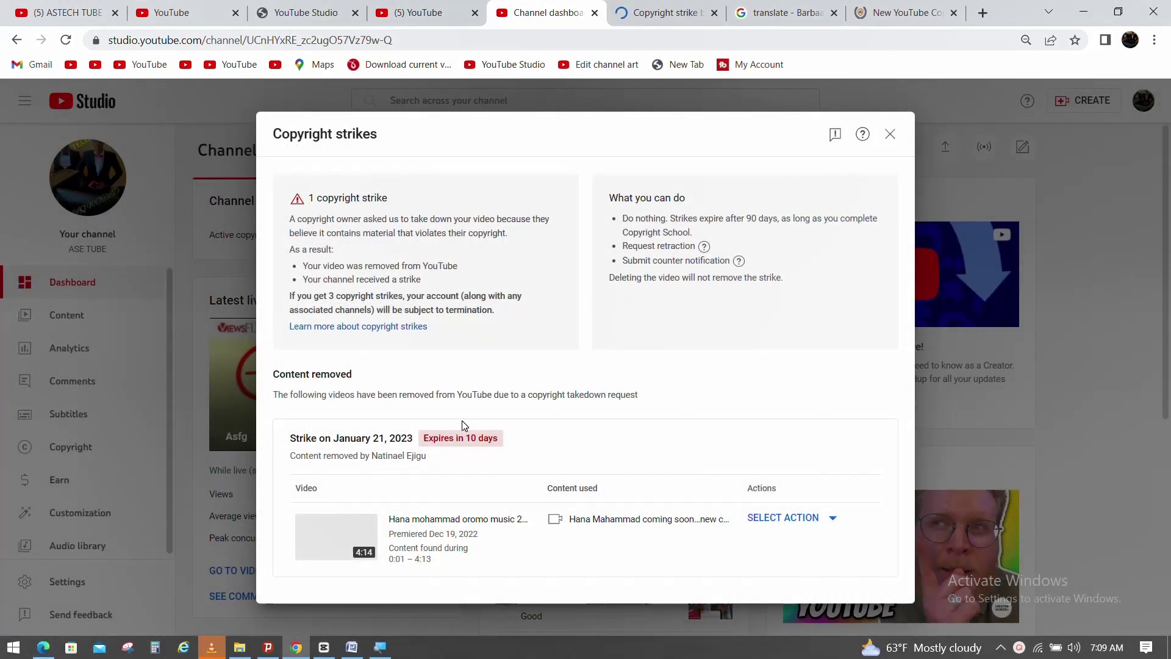
click(892, 132)
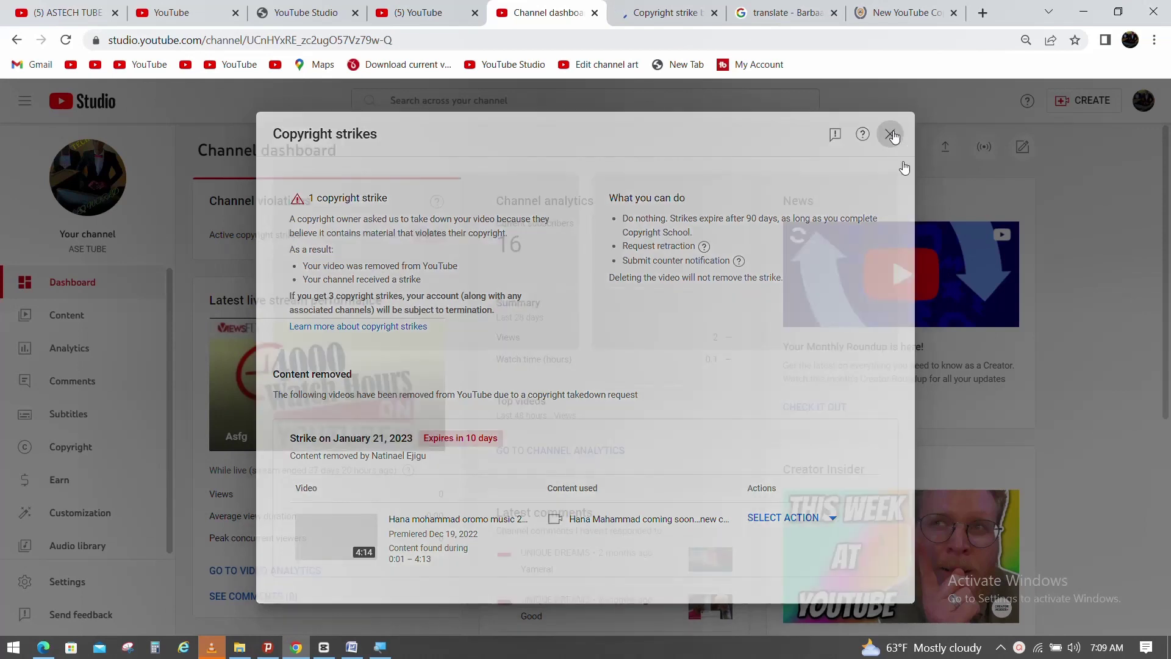